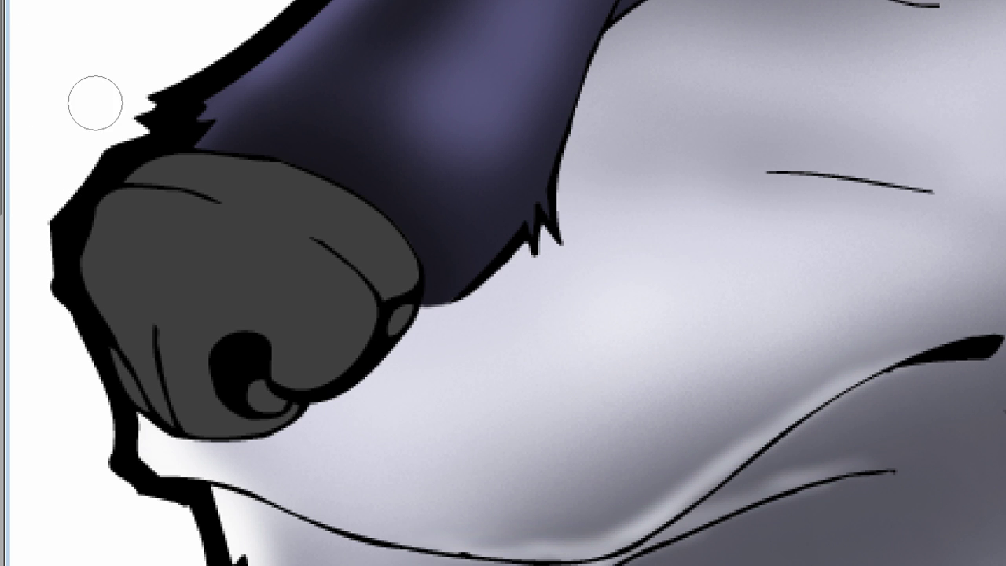
Step: Set the foreground color to #0c0c0c, enlarge the brush and paint dark shading over the nose and inside the nostril
left_click(1, 337)
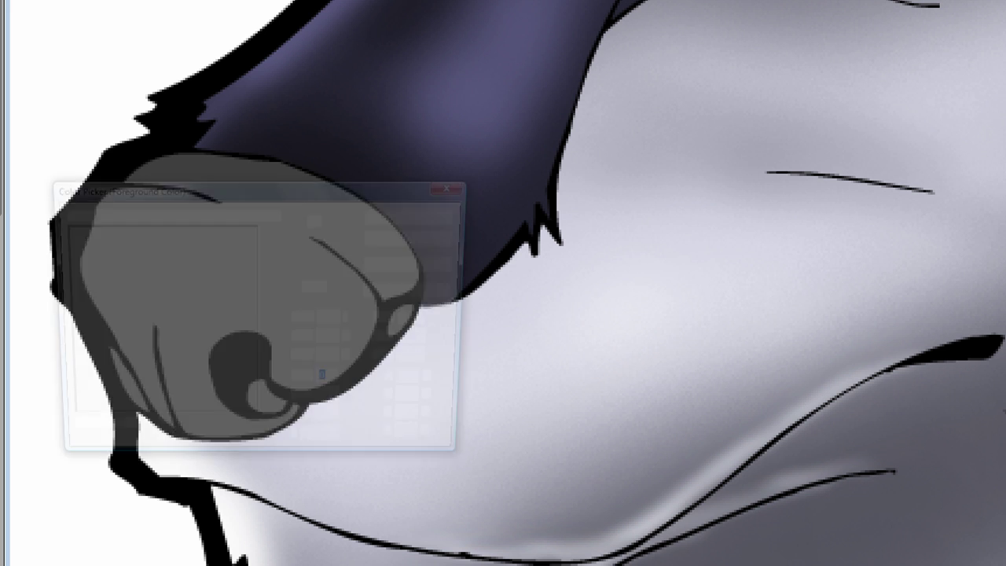
mouse_move(87, 392)
left_mouse_down()
mouse_move(58, 389)
mouse_move(59, 414)
left_mouse_up()
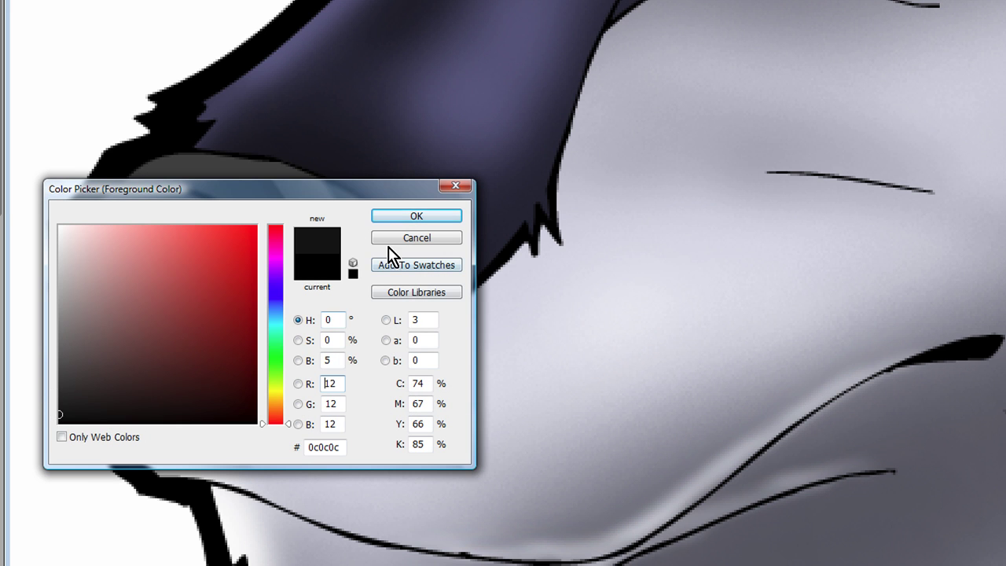
left_click(416, 216)
key("bracketright")
key("bracketright")
key("bracketright")
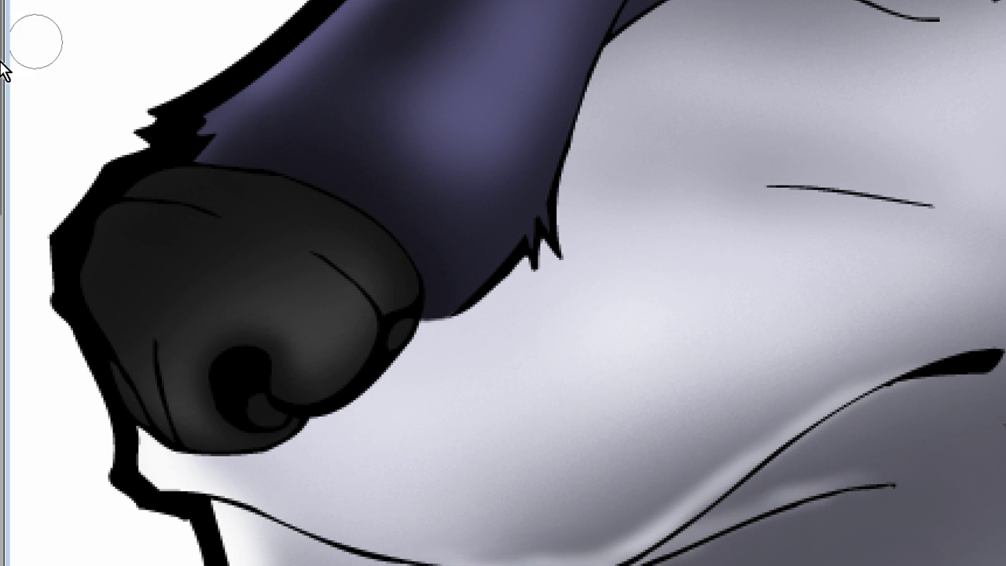
left_click(139, 388)
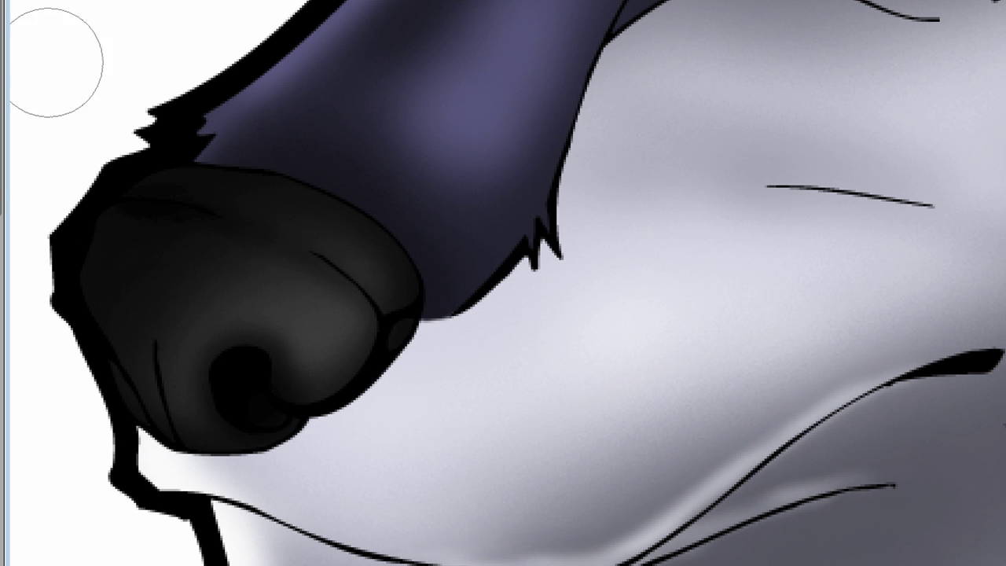
Step: Paint soft light grey highlights along the nose's rim and on the area in front of the nostril, adjusting the brush size
left_click(315, 325, "alt")
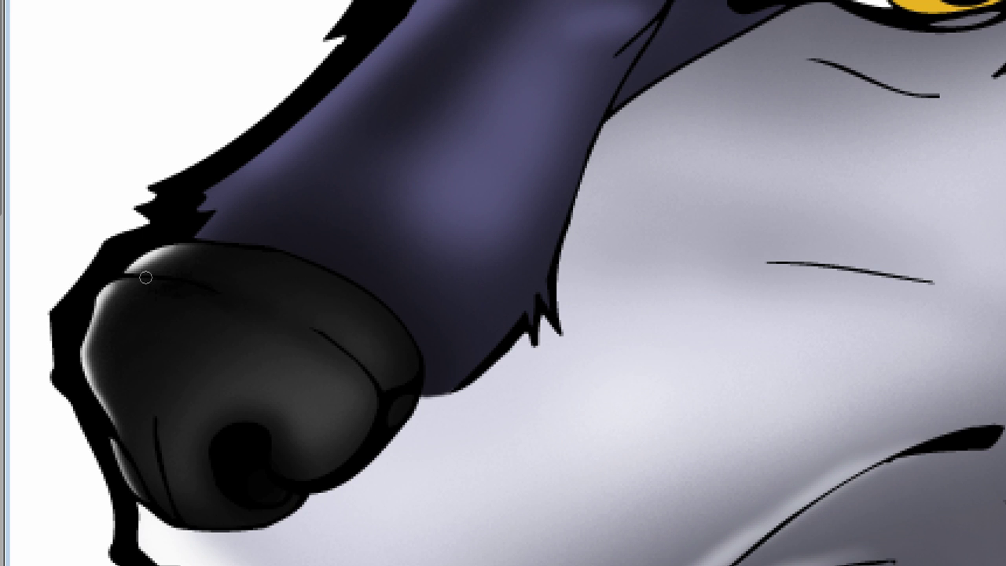
left_click_drag(145, 277, 175, 189)
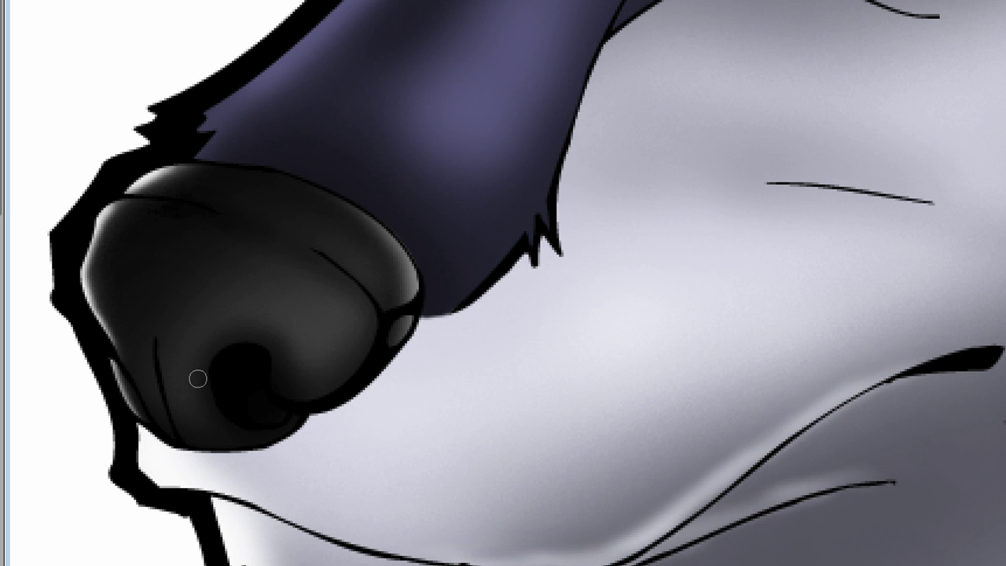
key("]")
key("[")
left_click_drag(199, 407, 191, 354)
key("]")
key("]")
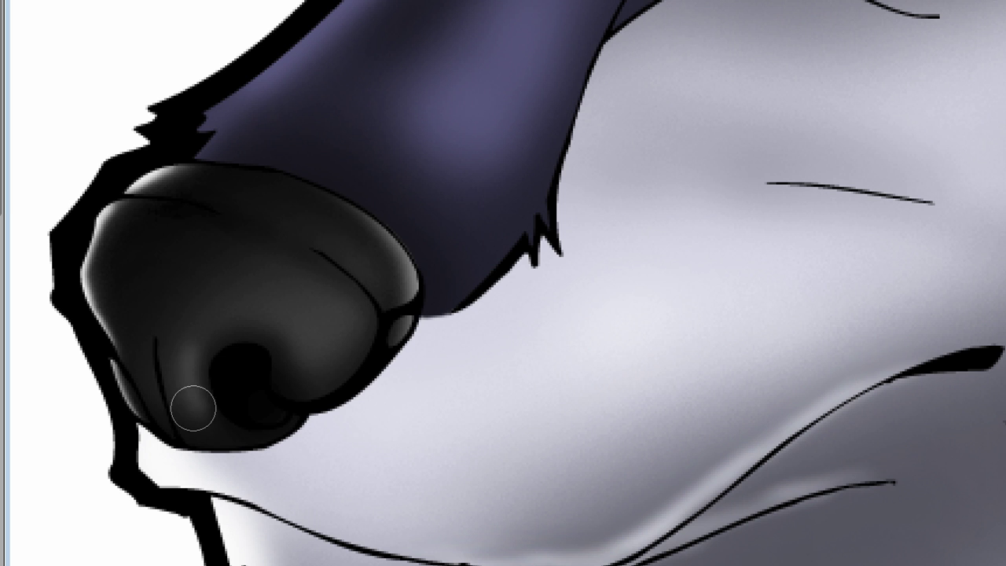
mouse_move(193, 409)
left_mouse_down()
mouse_move(192, 341)
mouse_move(226, 436)
mouse_move(217, 338)
mouse_move(223, 360)
mouse_move(190, 374)
mouse_move(228, 318)
mouse_move(186, 364)
left_mouse_up()
Step: Brighten the curved nose area above and behind the nostril with a larger soft brush
key("]")
mouse_move(310, 330)
left_mouse_down()
mouse_move(258, 322)
mouse_move(289, 376)
mouse_move(324, 364)
mouse_move(302, 377)
mouse_move(342, 342)
mouse_move(295, 351)
mouse_move(263, 313)
left_mouse_up()
key("[")
key("[")
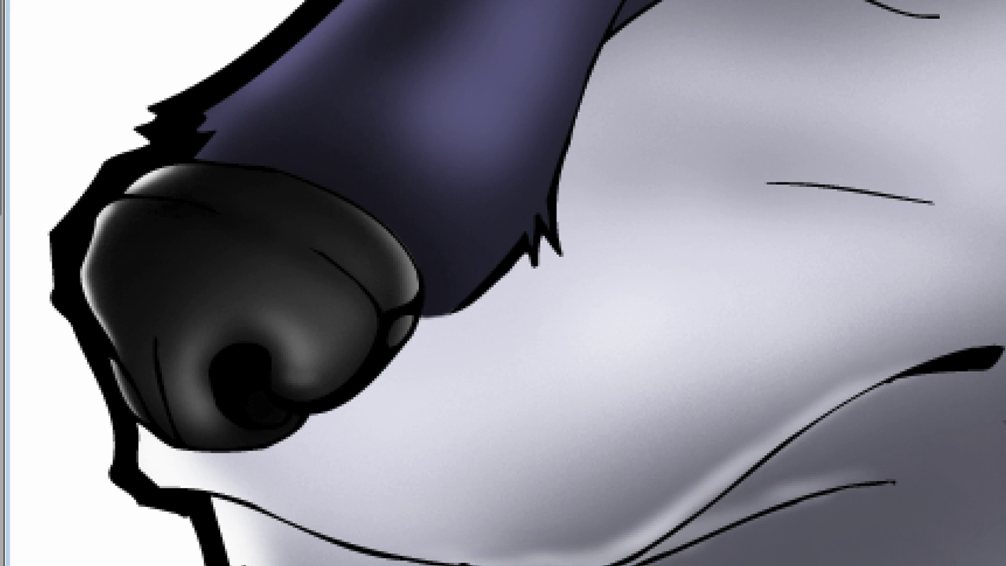
Step: Start the Add Noise filter on the Nose layer and bring the nose into the filter's preview
key("ctrl+0")
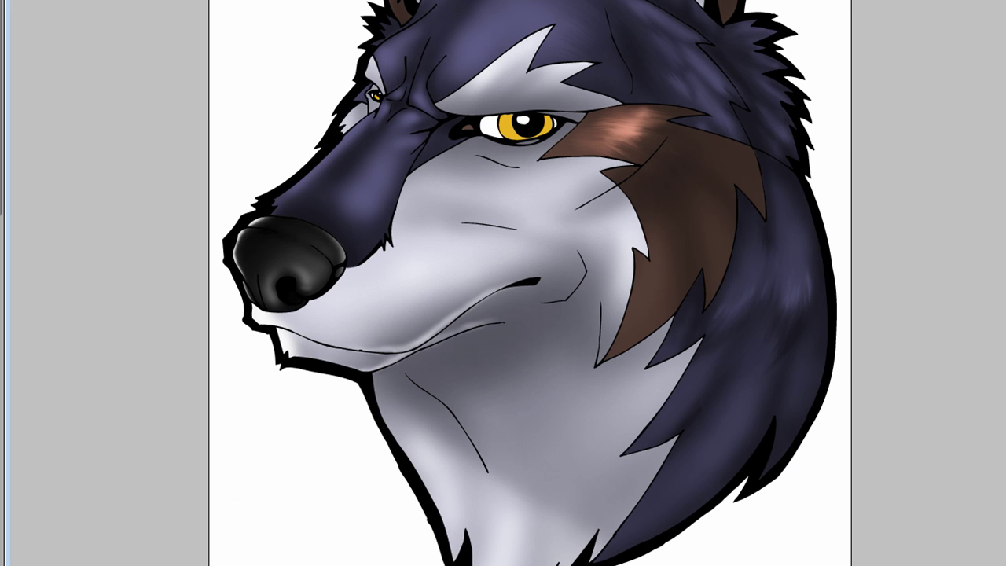
left_click_drag(274, 308, 278, 351)
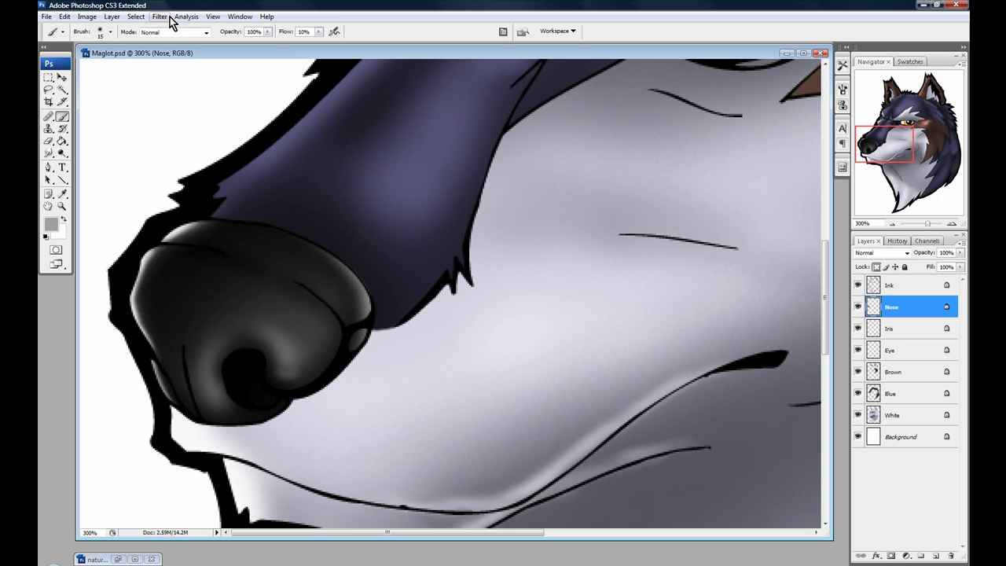
left_click(165, 17)
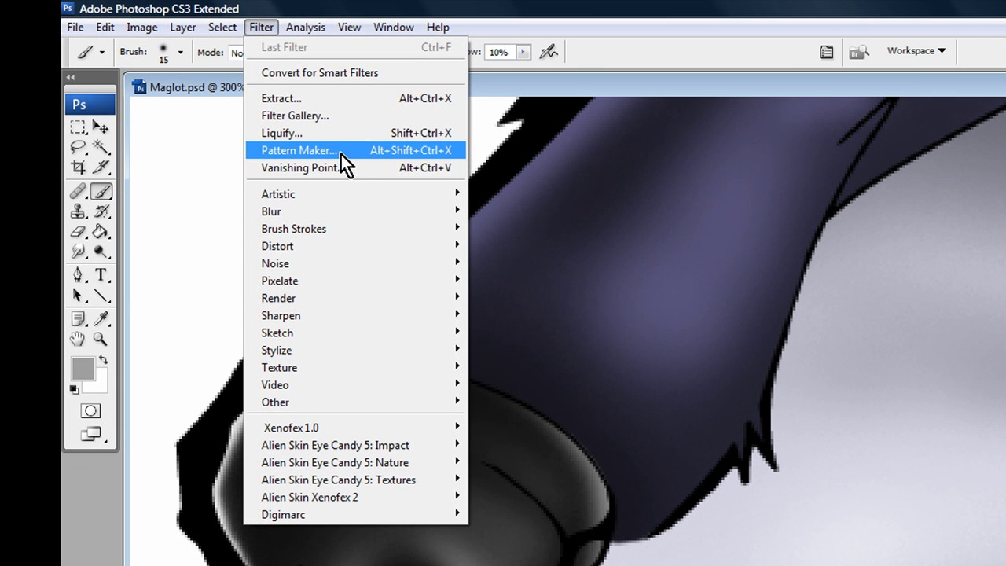
left_click(266, 30)
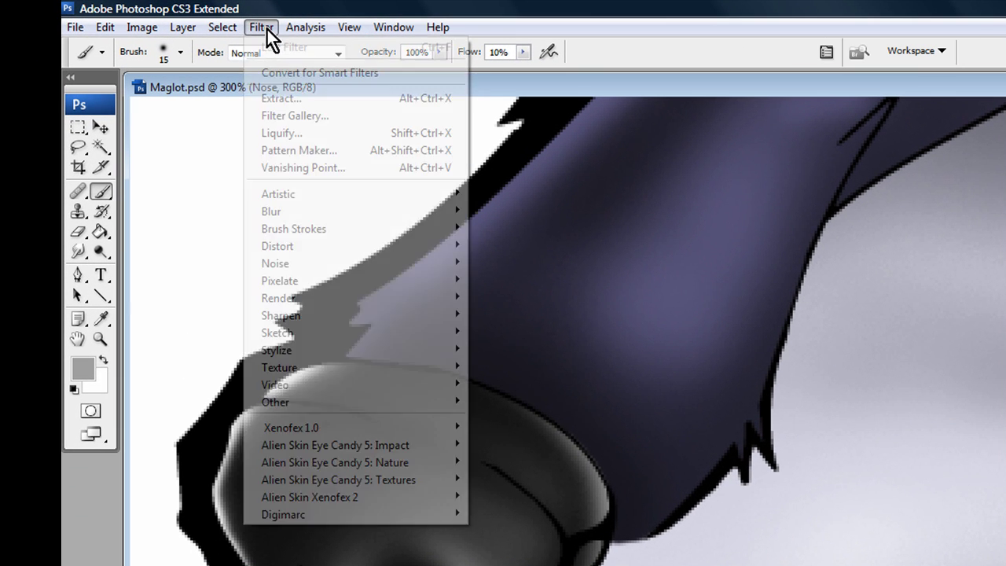
mouse_move(312, 263)
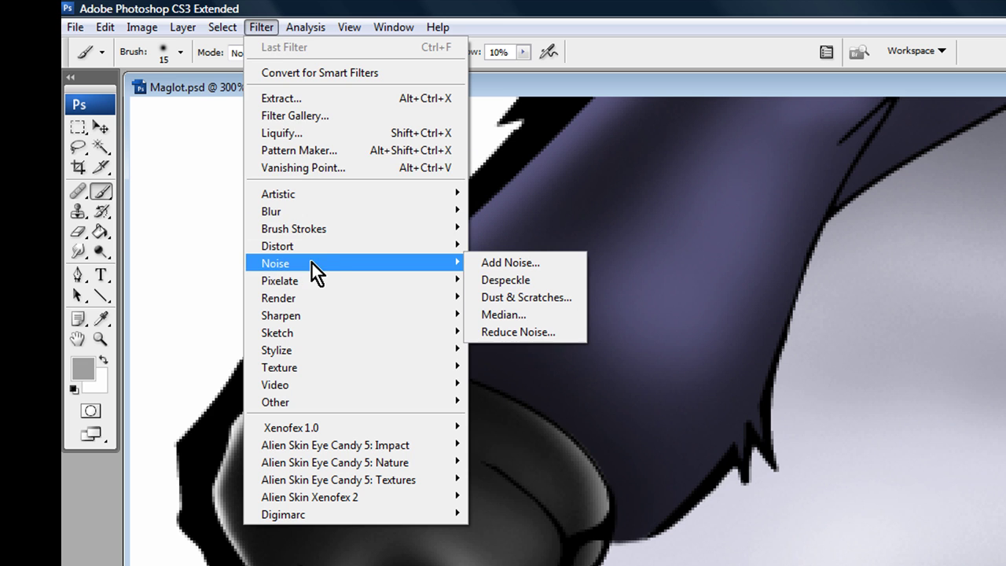
left_click(495, 267)
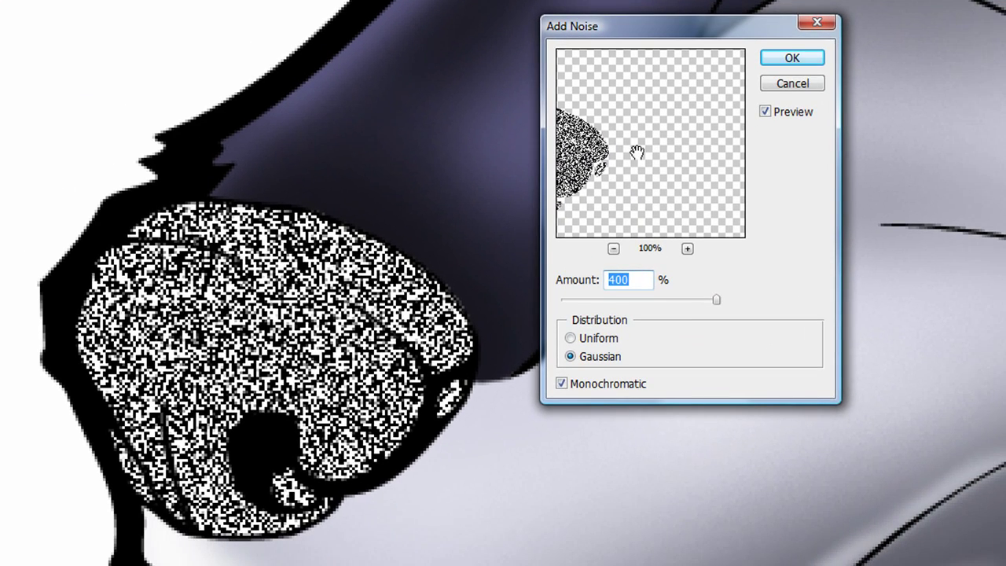
left_click_drag(657, 175, 683, 253)
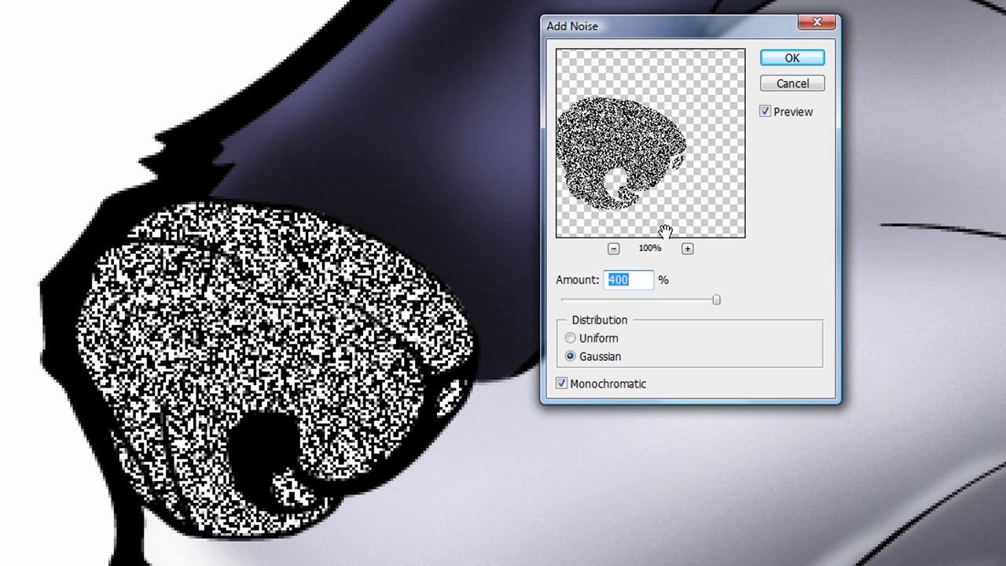
Step: Compare Gaussian, Uniform and coloured noise, and set Uniform monochromatic noise of 2.45% on the nose
left_click(612, 334)
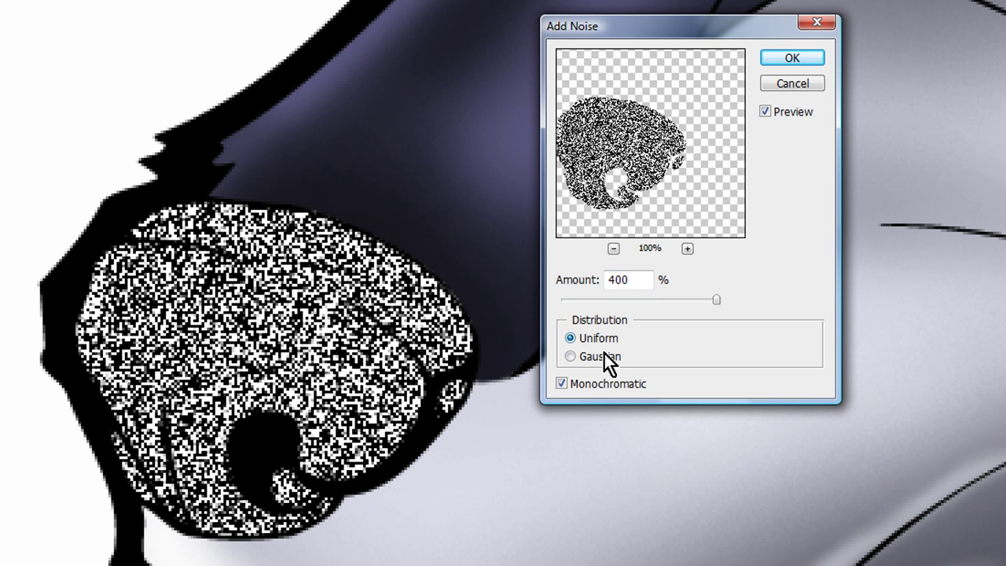
left_click(604, 353)
left_click(602, 344)
left_click(594, 360)
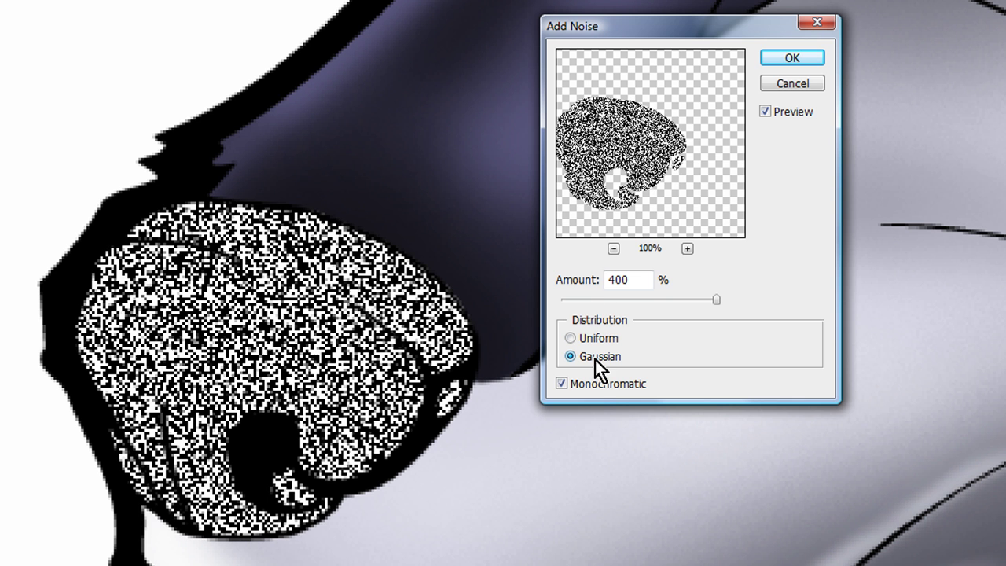
left_click(596, 339)
left_click(584, 381)
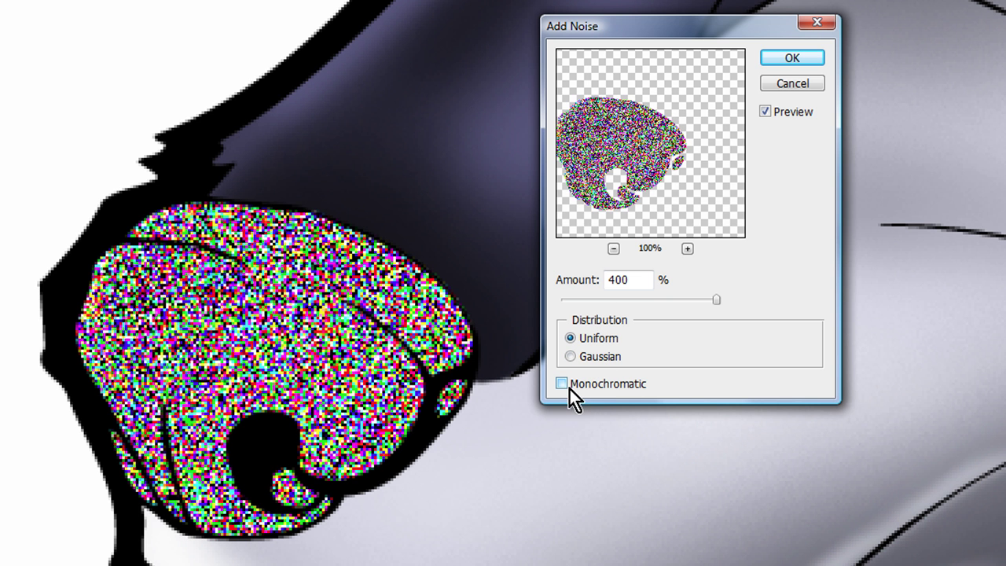
left_click(563, 385)
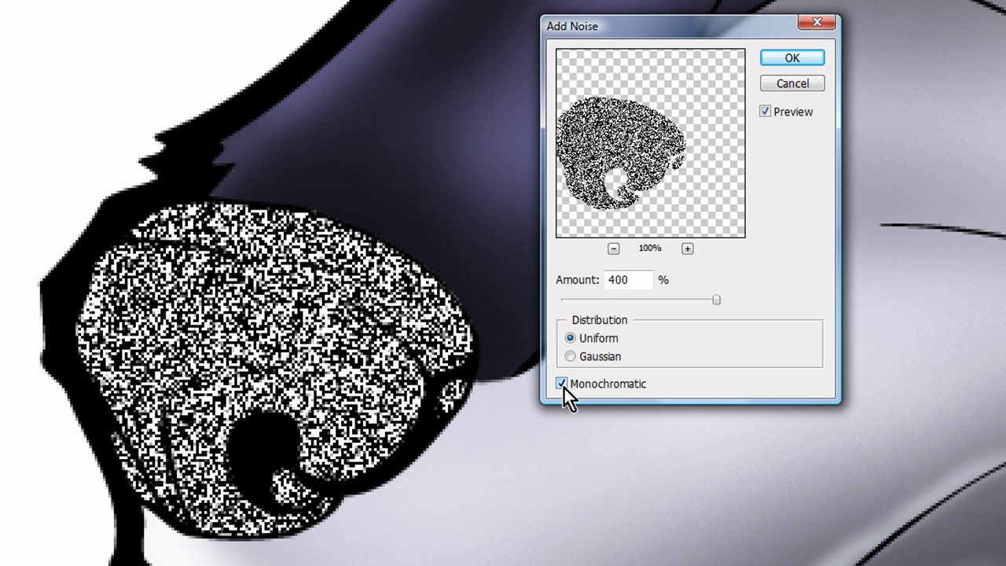
left_click_drag(566, 303, 562, 303)
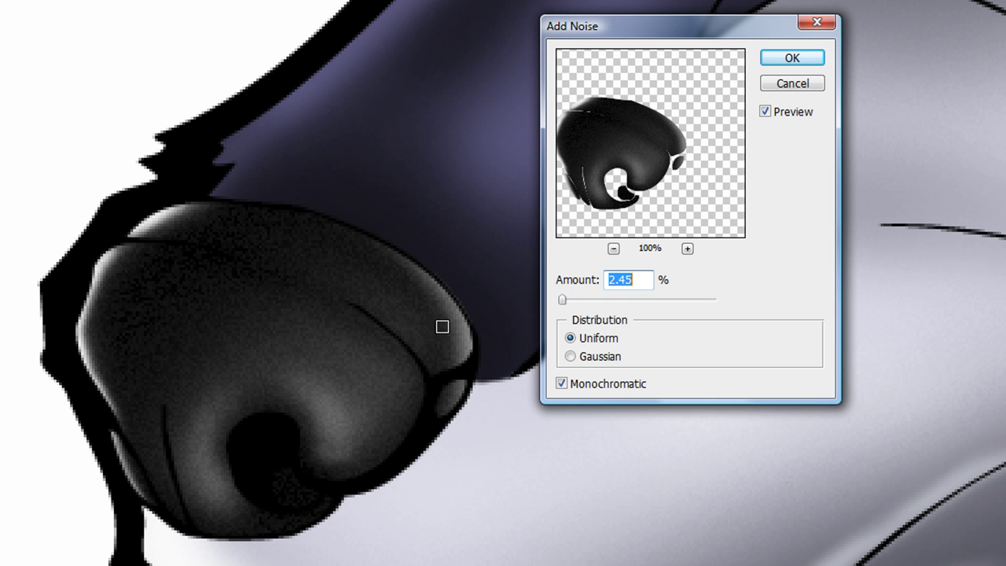
left_click(254, 342)
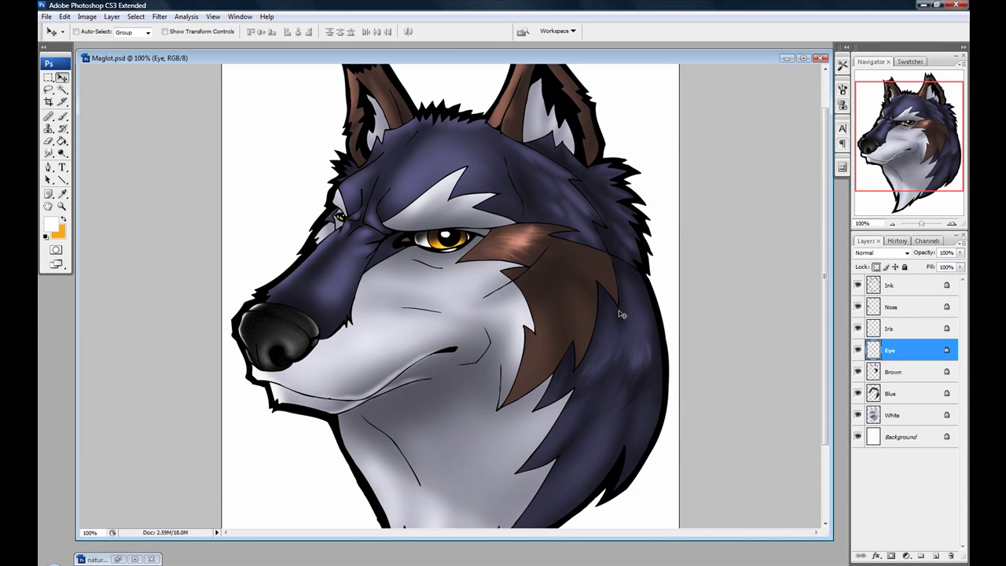
Step: Select the Ink layer, keep its transparent pixels locked and load the Brush with grey sampled from the shaded fur below the mouth
left_click(929, 292)
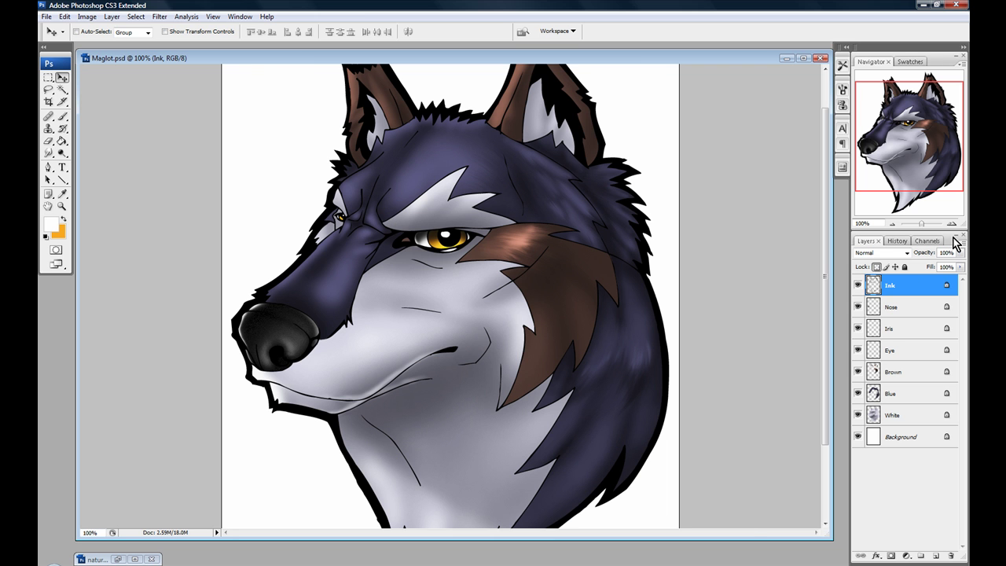
left_click(950, 223)
left_click_drag(414, 388, 440, 294)
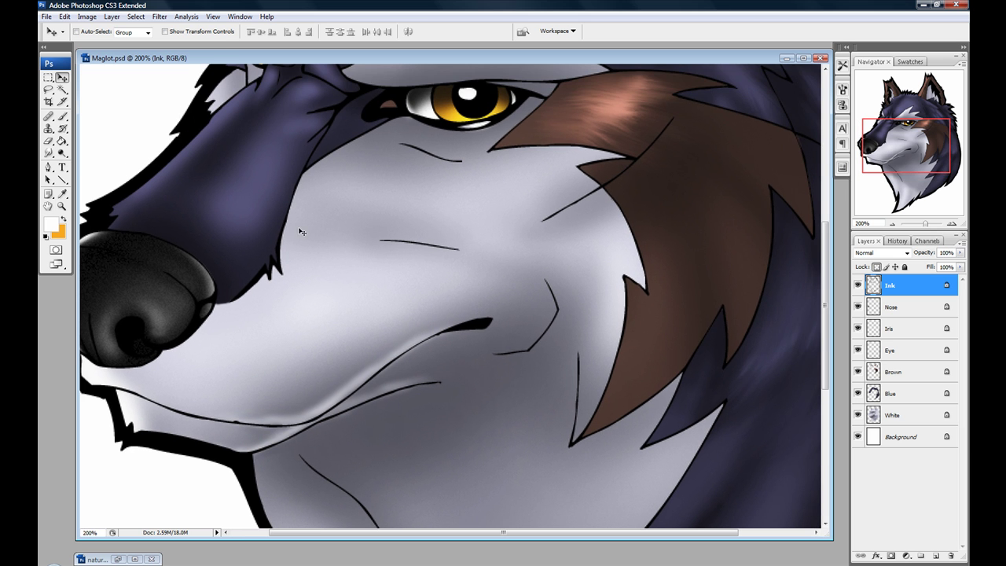
key("b")
key("d")
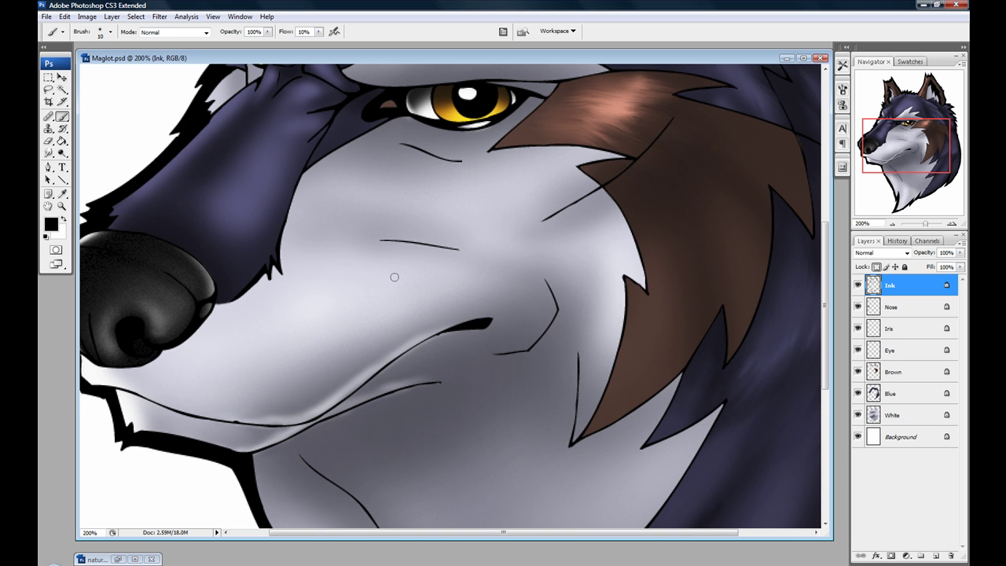
left_click(381, 374, "alt")
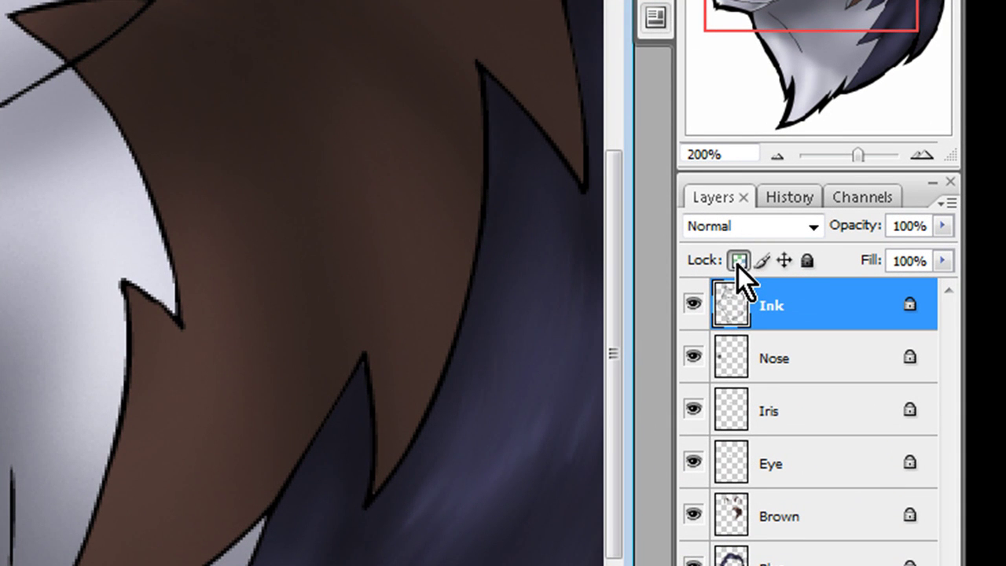
left_click(808, 261)
left_click(807, 262)
left_click(732, 262)
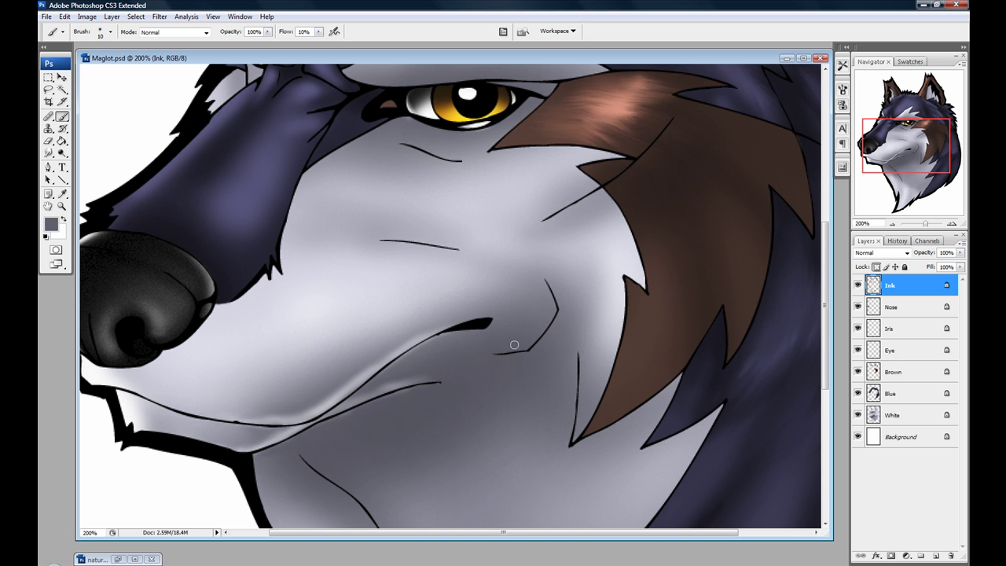
Step: Recolour the ink lines of the cheek crease, jaw, mouth and neck with the sampled grey using a 35 px brush
key("bracketright")
key("bracketright")
mouse_move(549, 285)
left_mouse_down()
mouse_move(533, 343)
mouse_move(478, 359)
mouse_move(540, 323)
mouse_move(539, 262)
left_mouse_up()
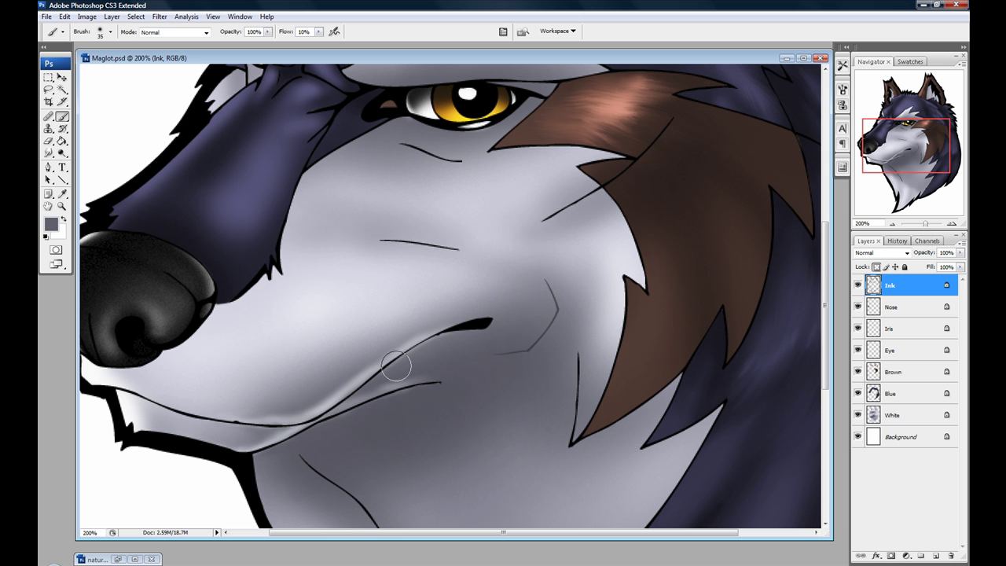
mouse_move(397, 366)
left_mouse_down()
mouse_move(345, 395)
mouse_move(413, 392)
mouse_move(409, 411)
left_mouse_up()
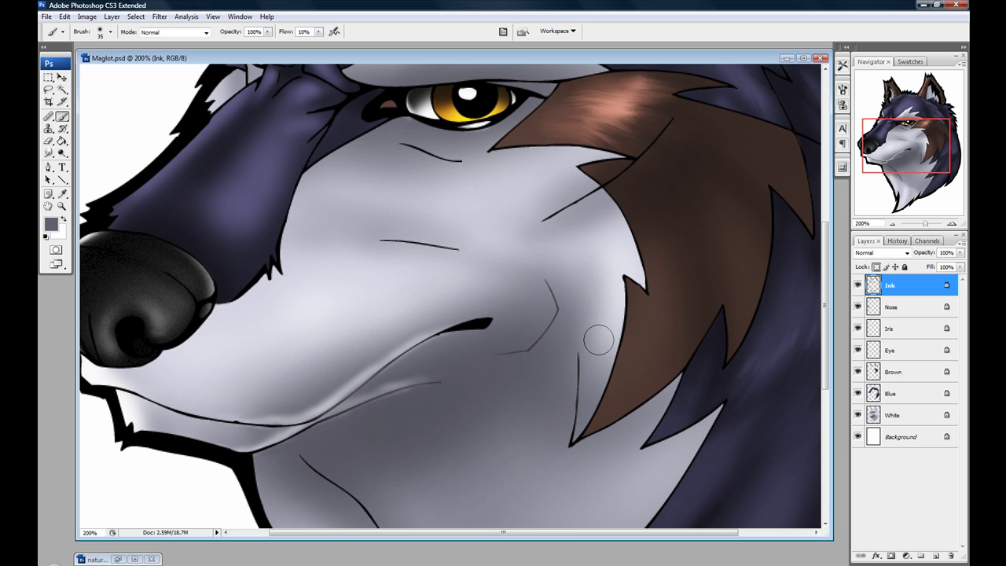
left_click_drag(582, 345, 572, 442)
left_click_drag(469, 388, 529, 268)
mouse_move(419, 397)
left_mouse_down()
mouse_move(473, 451)
mouse_move(437, 403)
mouse_move(448, 425)
mouse_move(382, 364)
left_mouse_up()
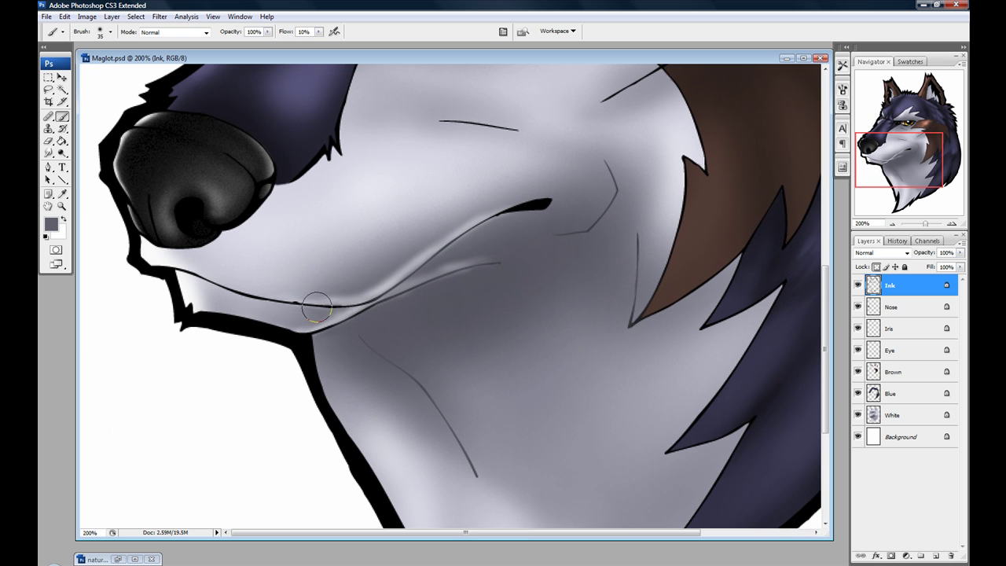
mouse_move(317, 306)
left_mouse_down()
mouse_move(337, 320)
mouse_move(292, 289)
mouse_move(228, 285)
mouse_move(444, 386)
mouse_move(293, 412)
left_mouse_up()
left_click_drag(469, 251, 488, 401)
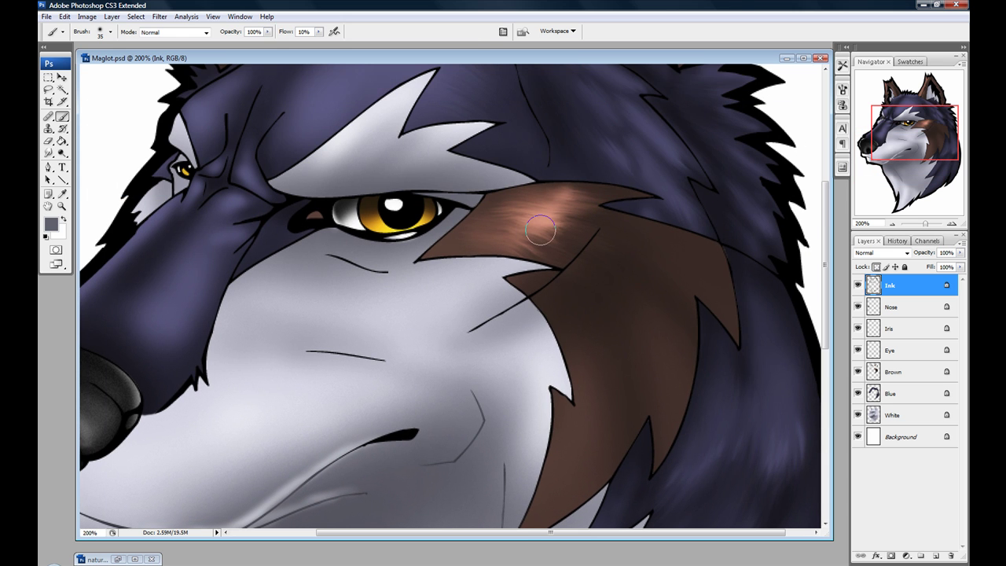
Step: Sample dark brown from the cheek patch and recolour the ink outline around the brown fur with it
left_click(579, 281, "alt")
left_click_drag(561, 356, 566, 368)
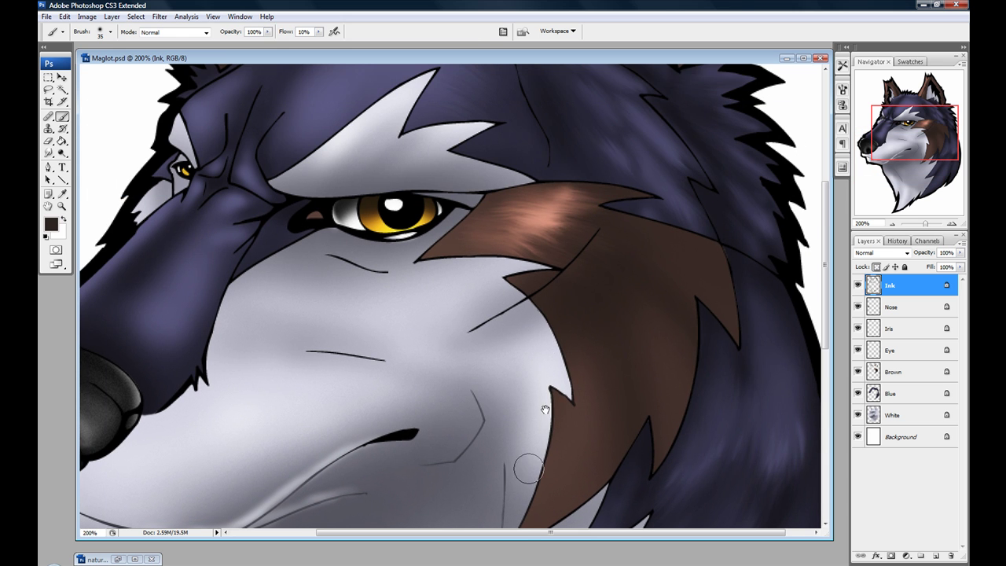
left_click_drag(568, 428, 594, 337)
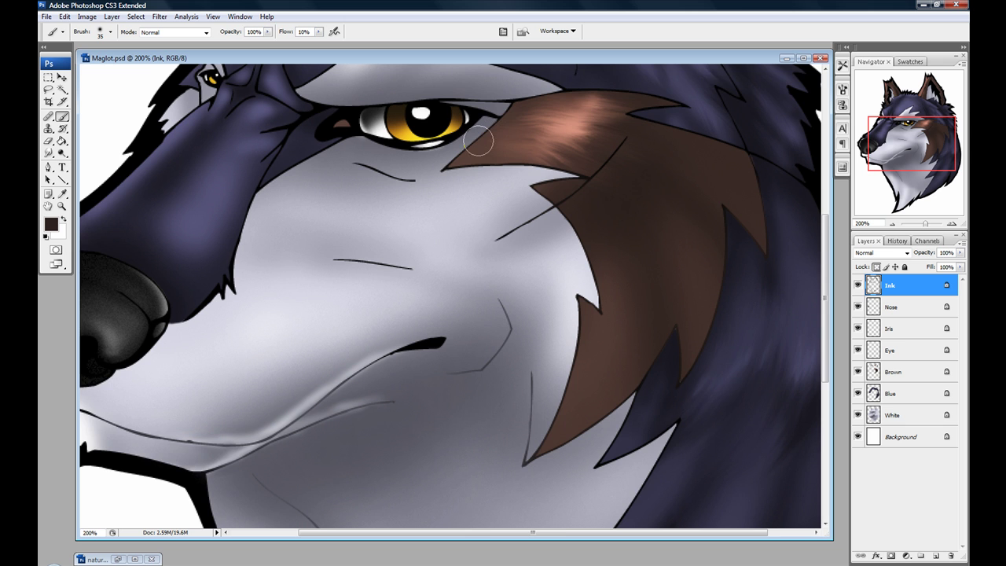
left_click_drag(529, 181, 481, 250)
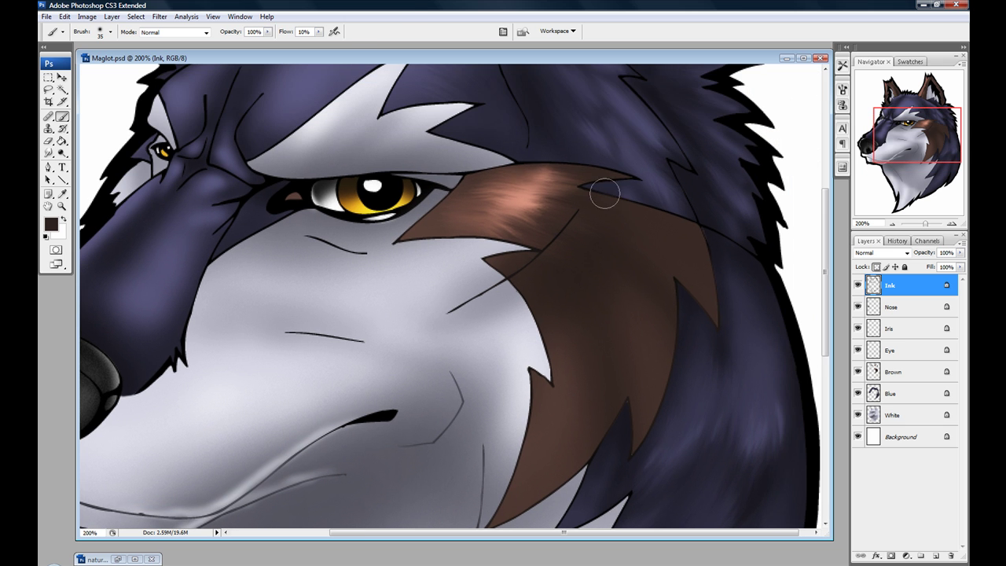
Step: Sample dark blue from the muzzle fur and recolour the ink lines along the muzzle, brow and forehead with it
left_click_drag(386, 215, 542, 282)
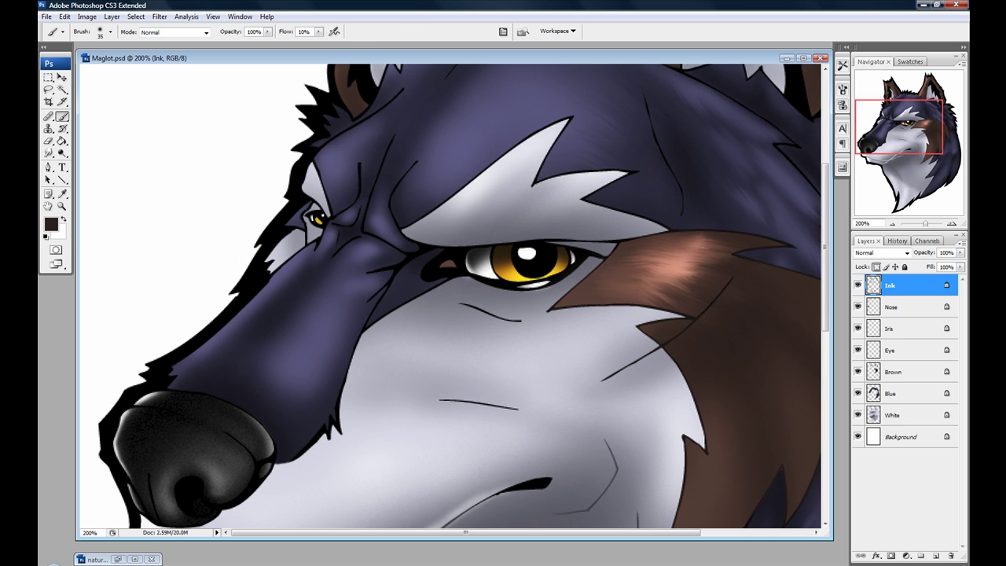
left_click(236, 362, "alt")
mouse_move(337, 359)
left_mouse_down()
mouse_move(354, 414)
mouse_move(306, 462)
mouse_move(392, 289)
left_mouse_up()
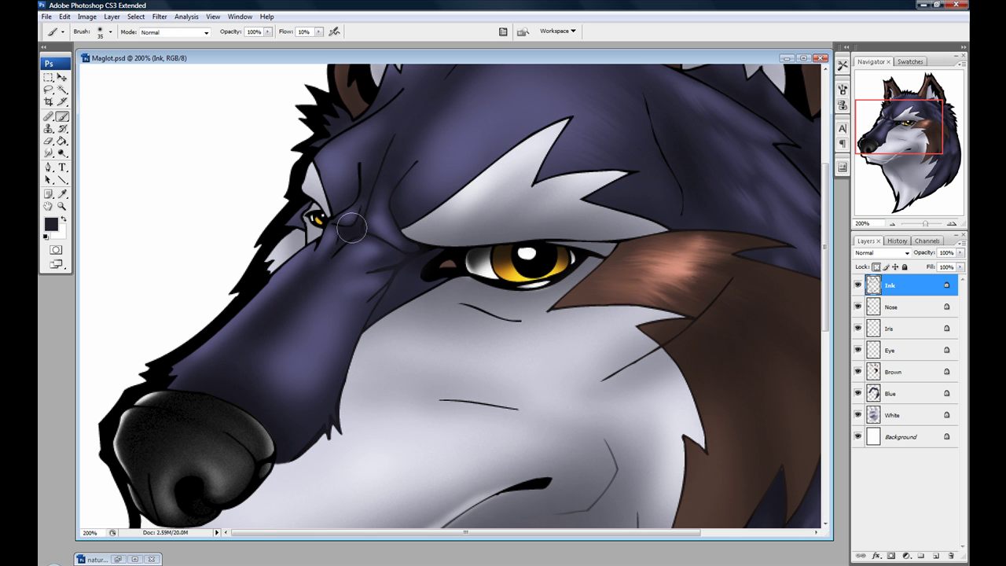
left_click_drag(403, 67, 348, 251)
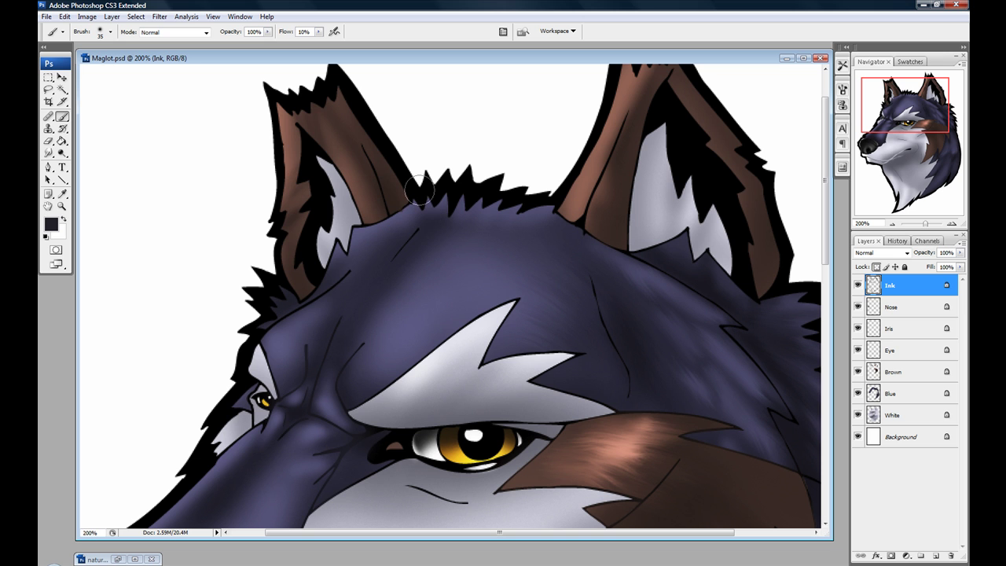
Step: Sample dark brown from the cheek patch and recolour the ink lines inside both ears with it
left_click(523, 332, "alt")
left_click(704, 518, "alt")
mouse_move(363, 142)
left_mouse_down()
mouse_move(395, 142)
mouse_move(320, 86)
mouse_move(283, 77)
mouse_move(275, 175)
mouse_move(272, 161)
mouse_move(283, 267)
mouse_move(314, 198)
left_mouse_up()
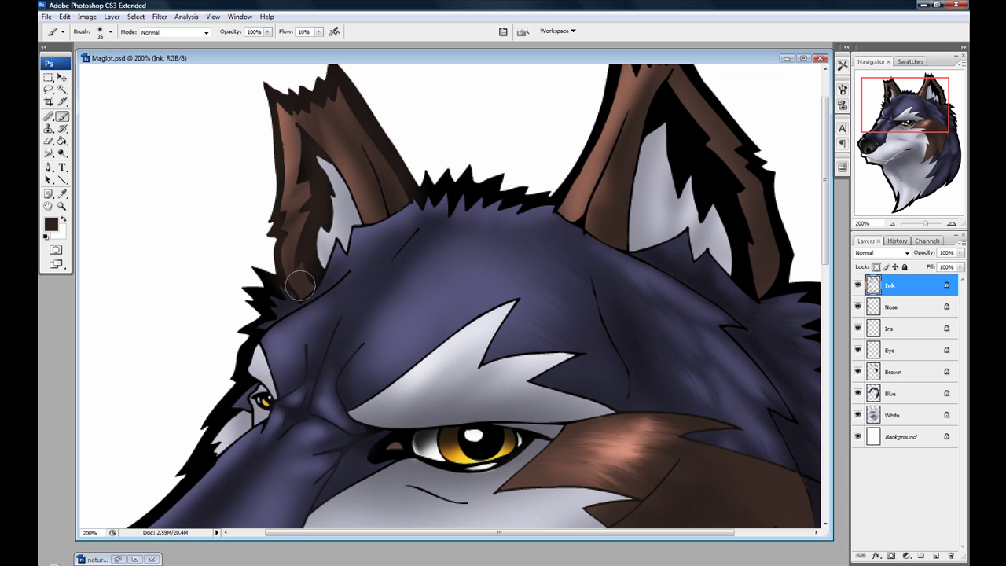
mouse_move(648, 95)
left_mouse_down()
mouse_move(666, 193)
mouse_move(743, 232)
mouse_move(762, 289)
left_mouse_up()
Step: Invert the Ink layer's colours to preview light line art on the whole head, and invert them back
left_click_drag(469, 502, 422, 270)
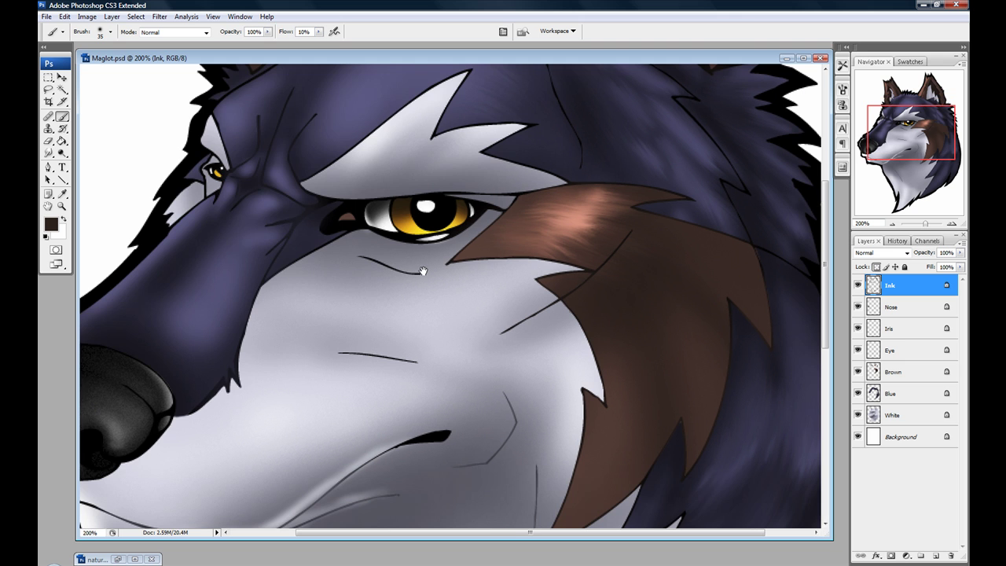
key("ctrl+i")
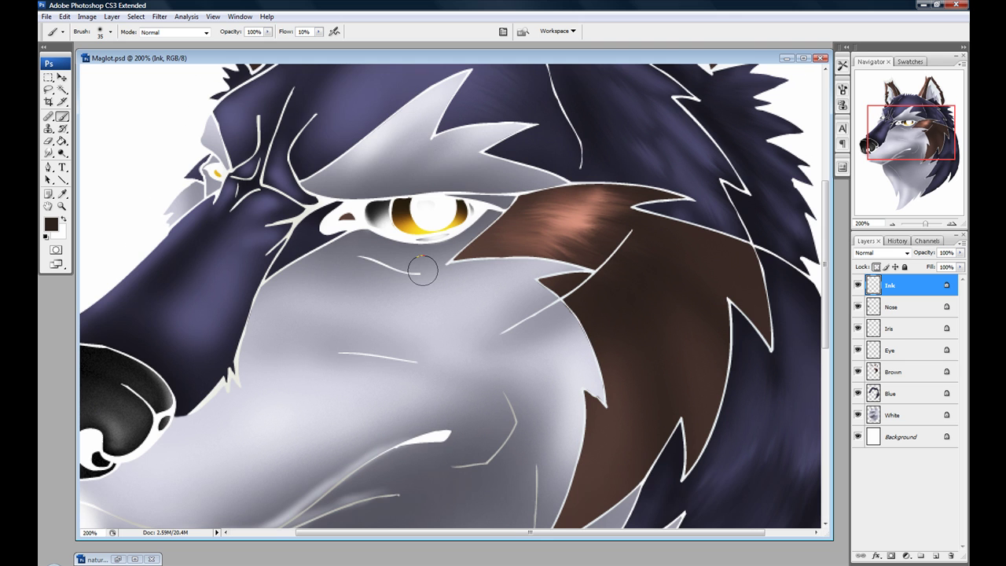
left_click(892, 224)
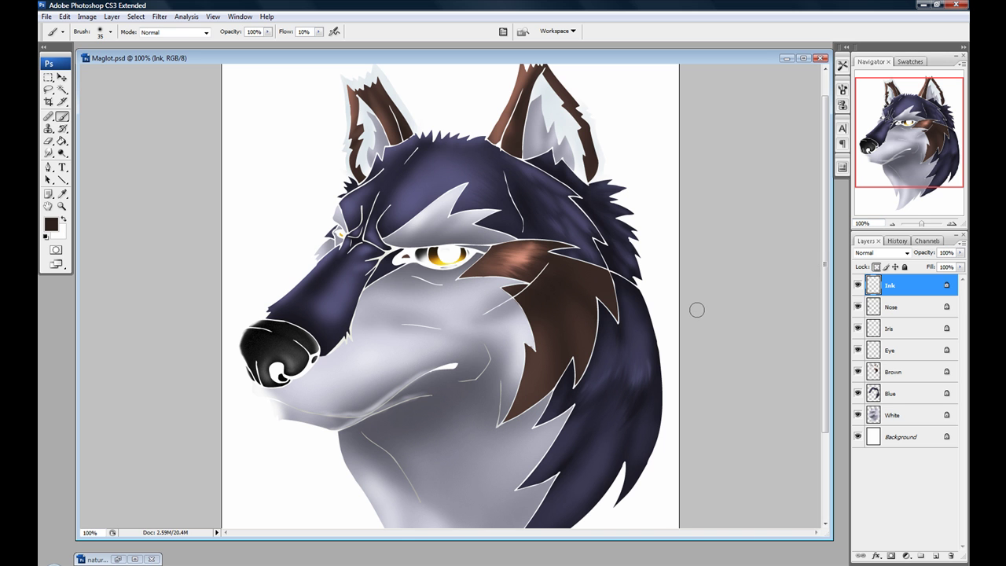
key("ctrl+i")
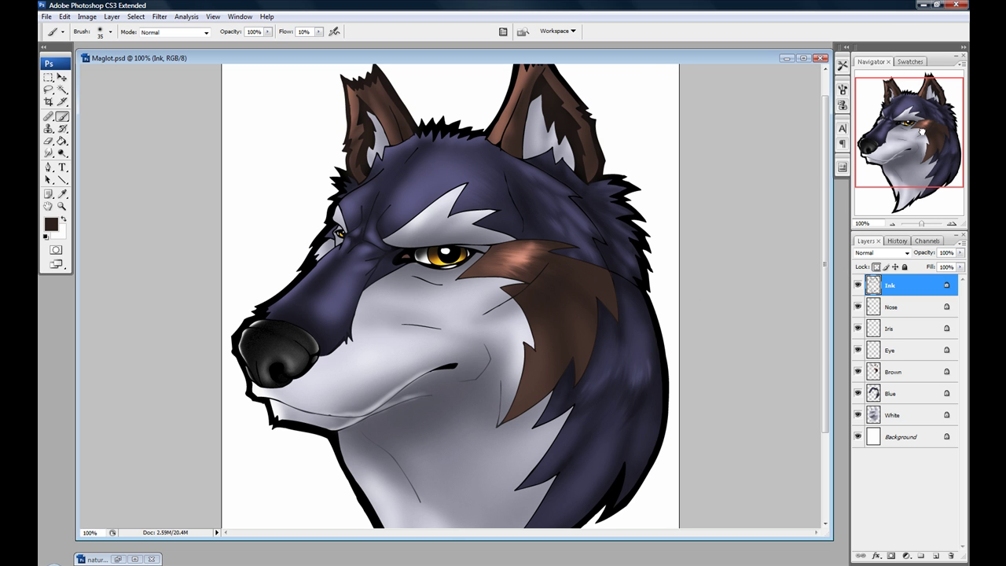
left_click(909, 174)
left_click_drag(907, 177, 907, 143)
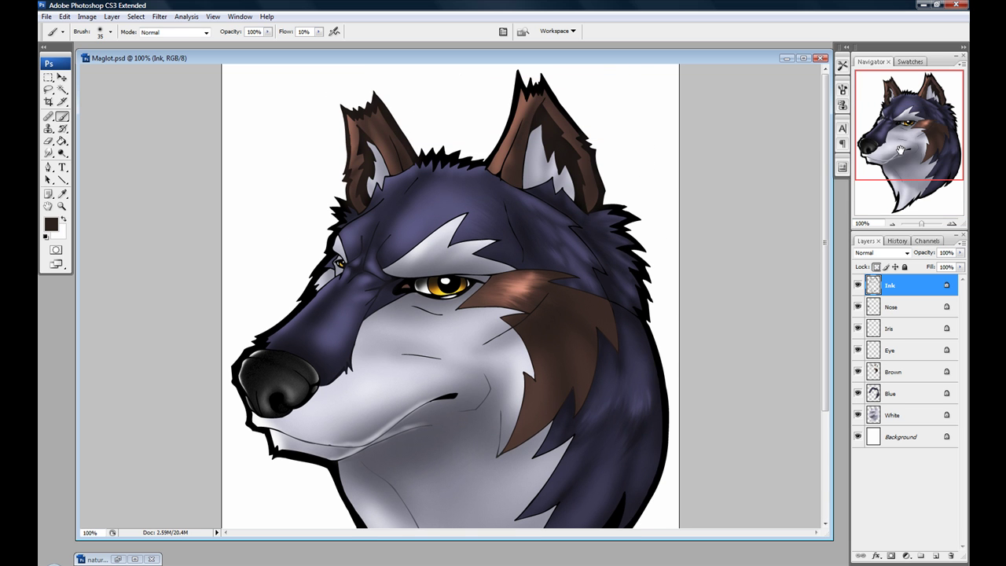
Step: Check the wolf against transparency and without its ink lines by toggling the Background and Ink layers off and on
left_click(857, 438)
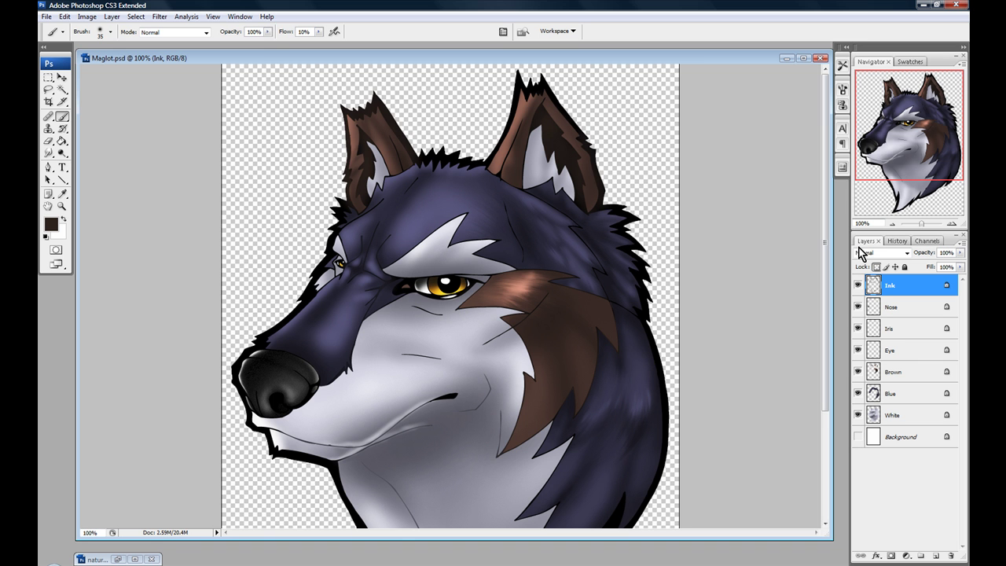
left_click(857, 285)
left_click(857, 285)
left_click_drag(919, 97, 905, 171)
left_click(916, 123)
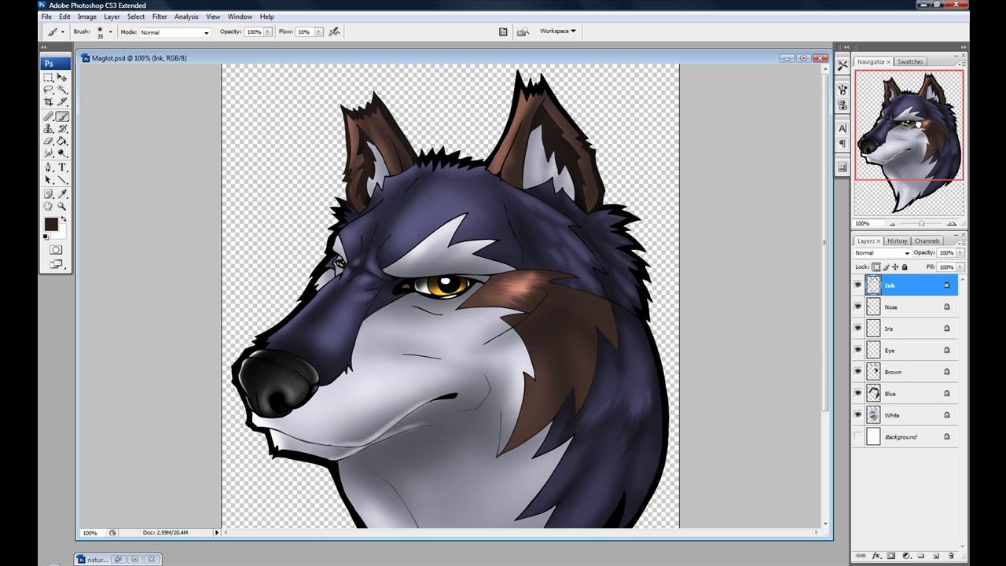
left_click(855, 437)
Step: Select the Background layer, restore the minimized green nature photo and arrange it side by side with Maglot.psd
left_click(916, 438)
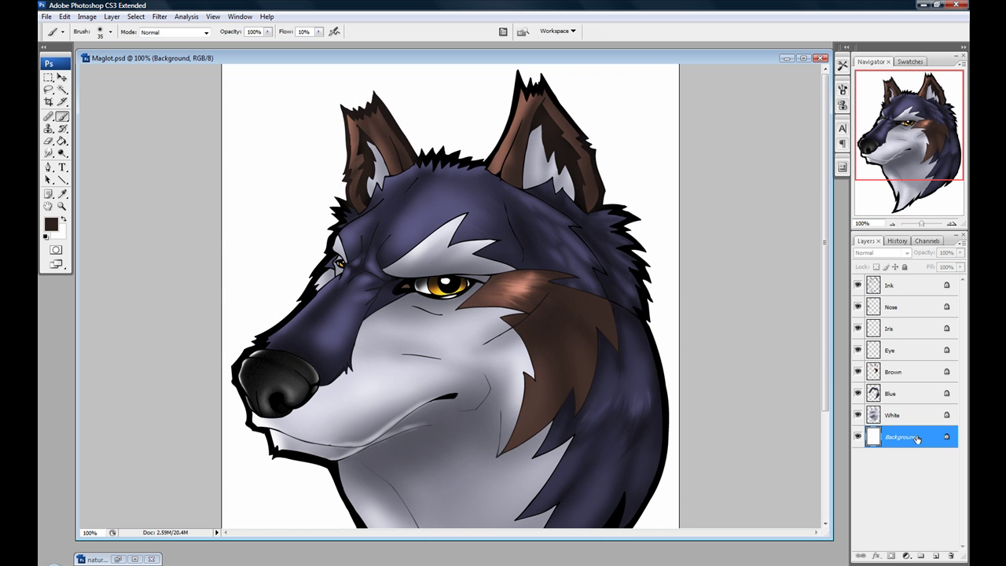
left_click(117, 559)
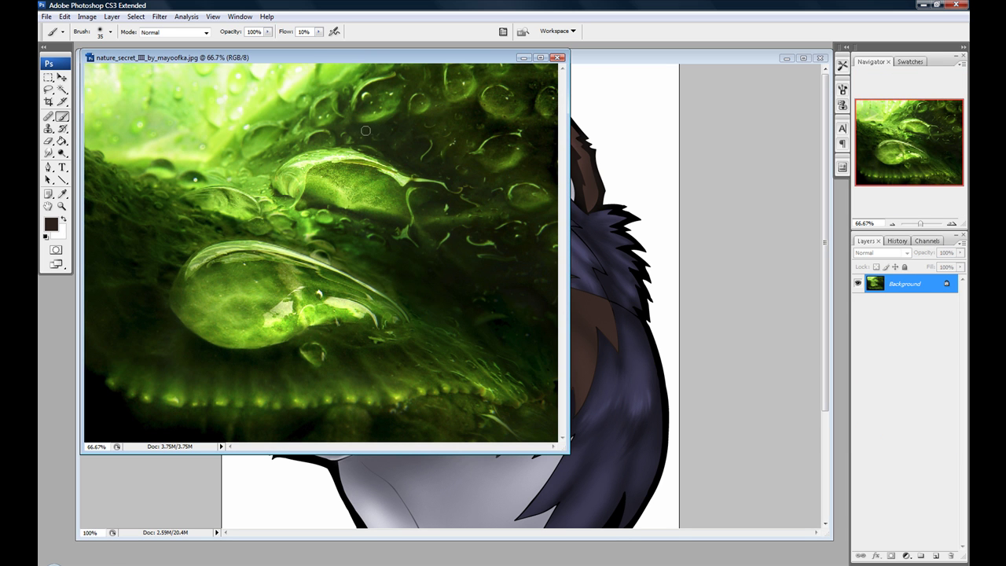
left_click_drag(382, 50, 277, 155)
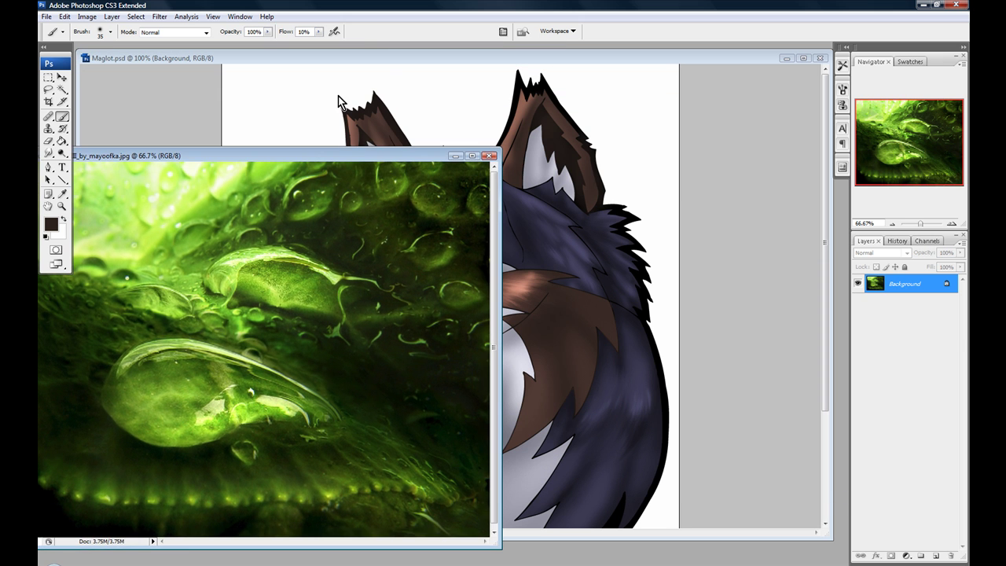
left_click(368, 63)
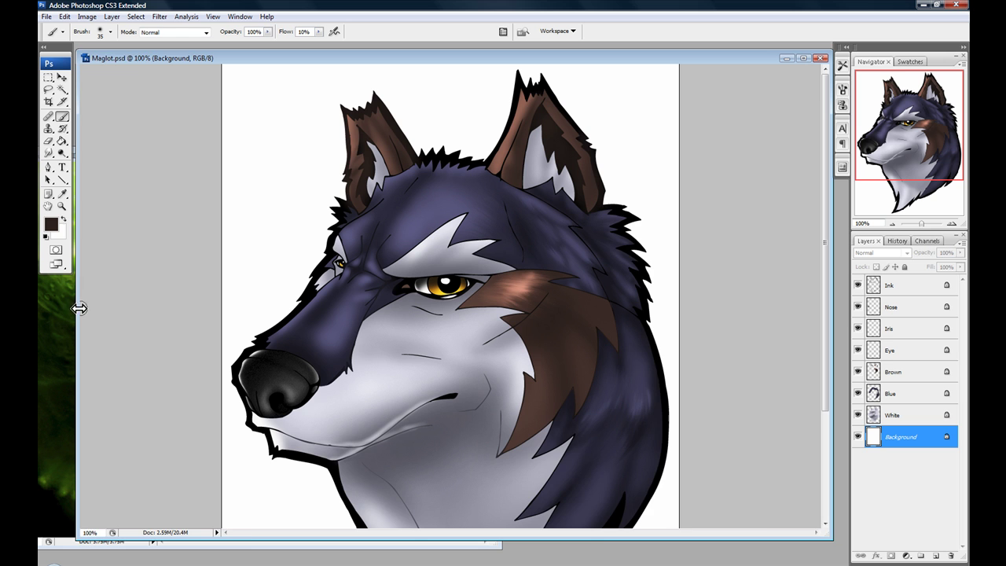
left_click_drag(76, 310, 336, 287)
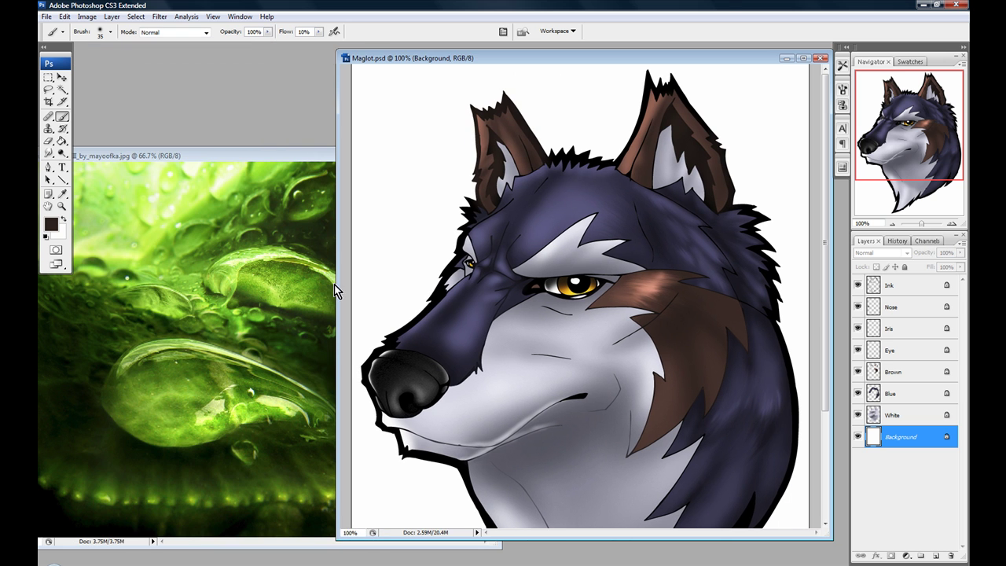
left_click(272, 156)
left_click_drag(269, 156, 298, 146)
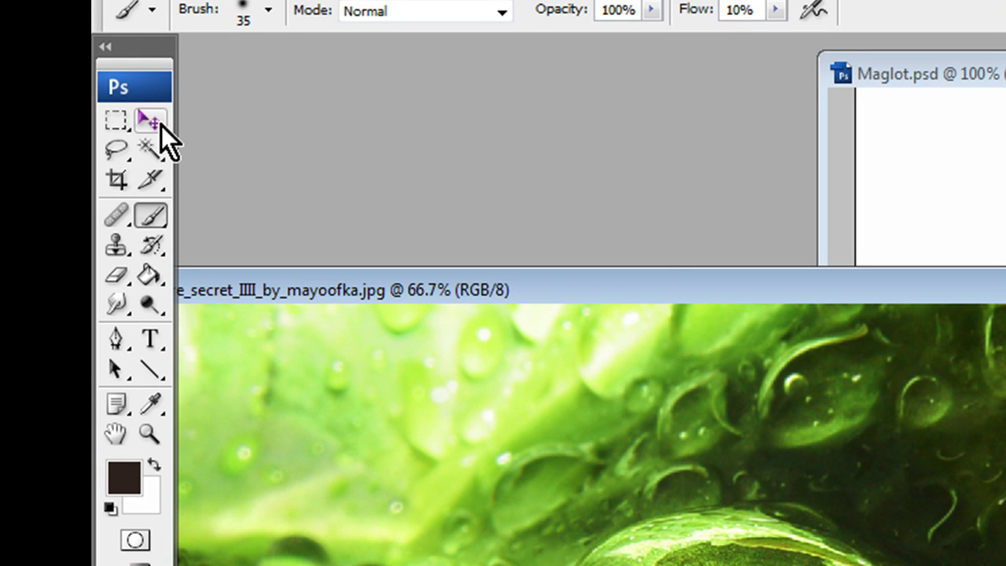
Step: Copy the green nature photo into Maglot.psd with the Move tool, placing it directly above the Background layer
left_click(161, 125)
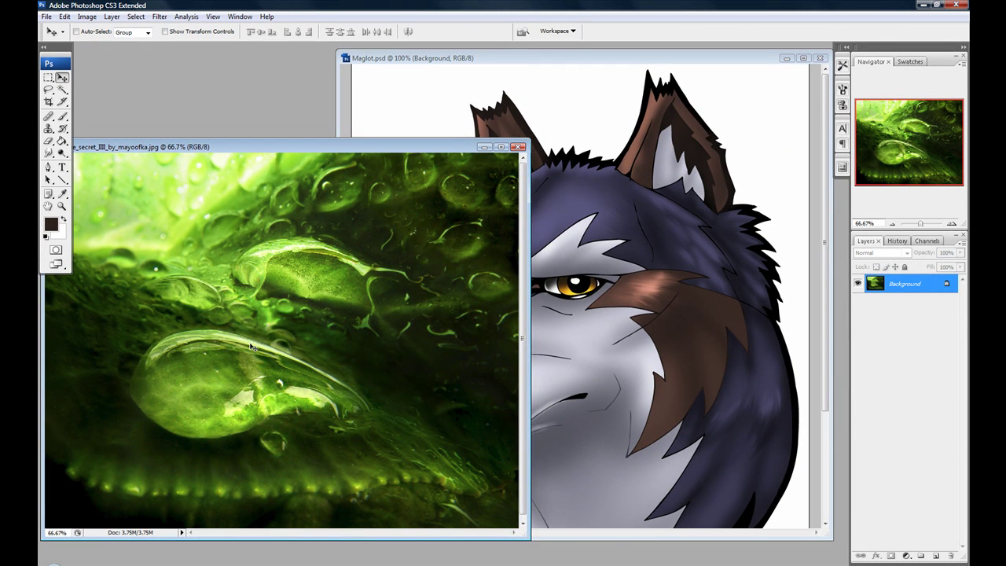
left_click_drag(343, 149, 323, 149)
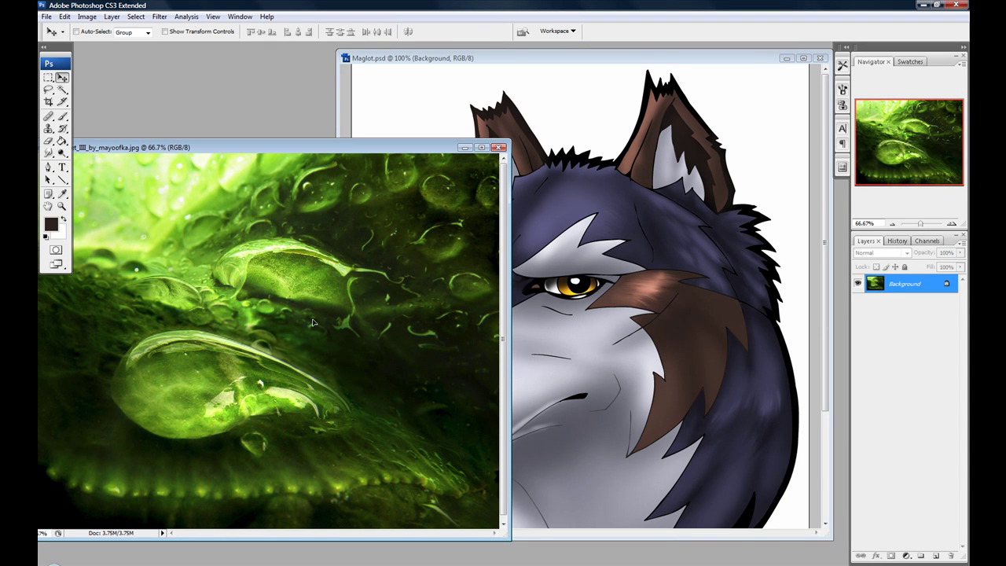
left_click_drag(518, 268, 757, 232)
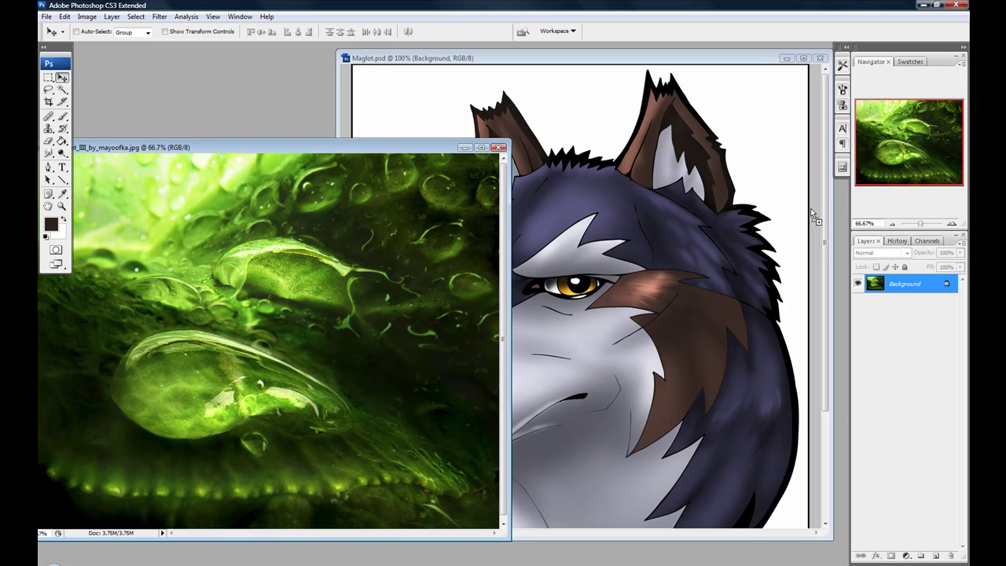
left_click_drag(813, 216, 622, 283)
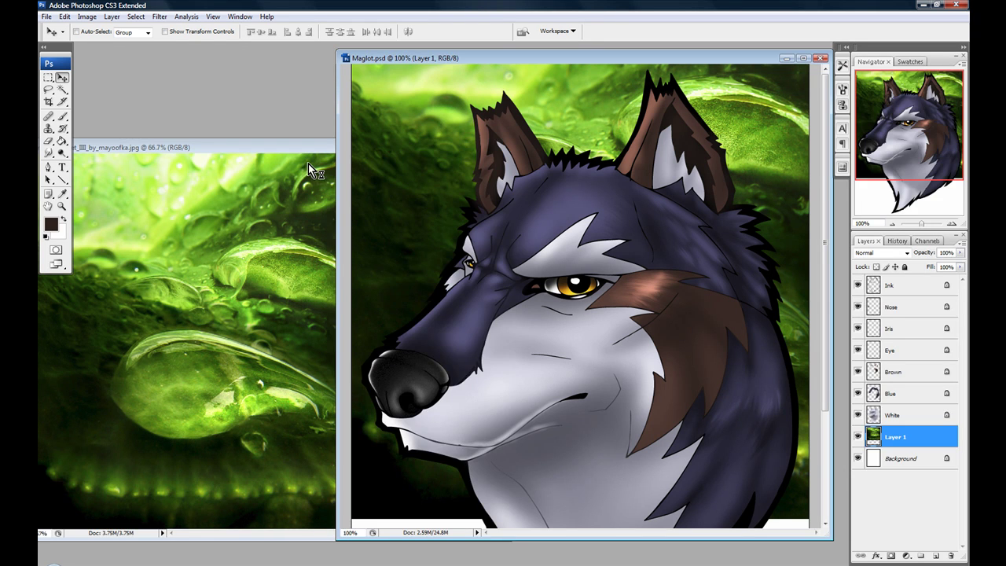
Step: Minimize the nature photo, widen the Maglot.psd window and show the entire canvas at 50%
left_click(308, 163)
left_click(461, 151)
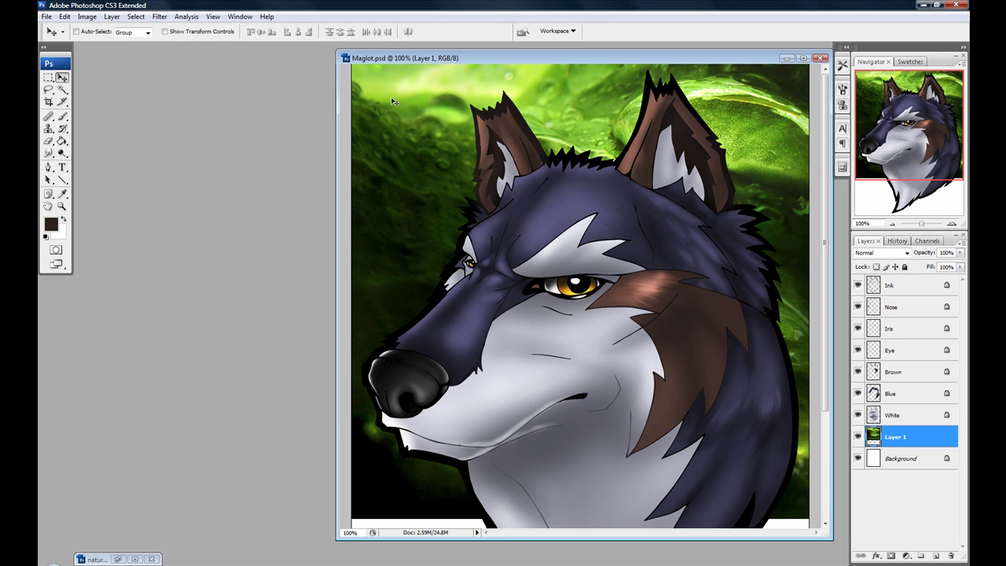
left_click_drag(336, 161, 92, 197)
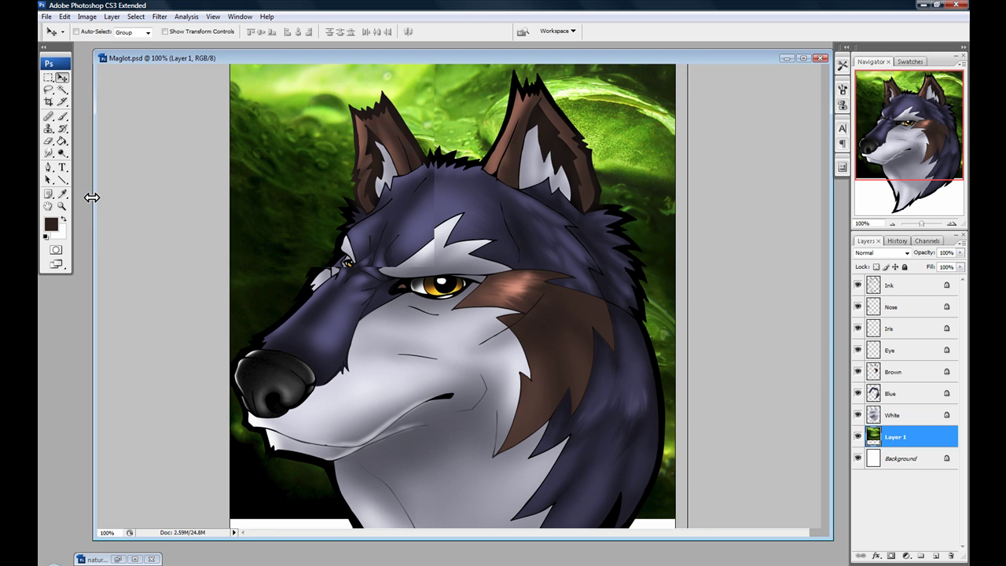
left_click_drag(940, 155, 941, 230)
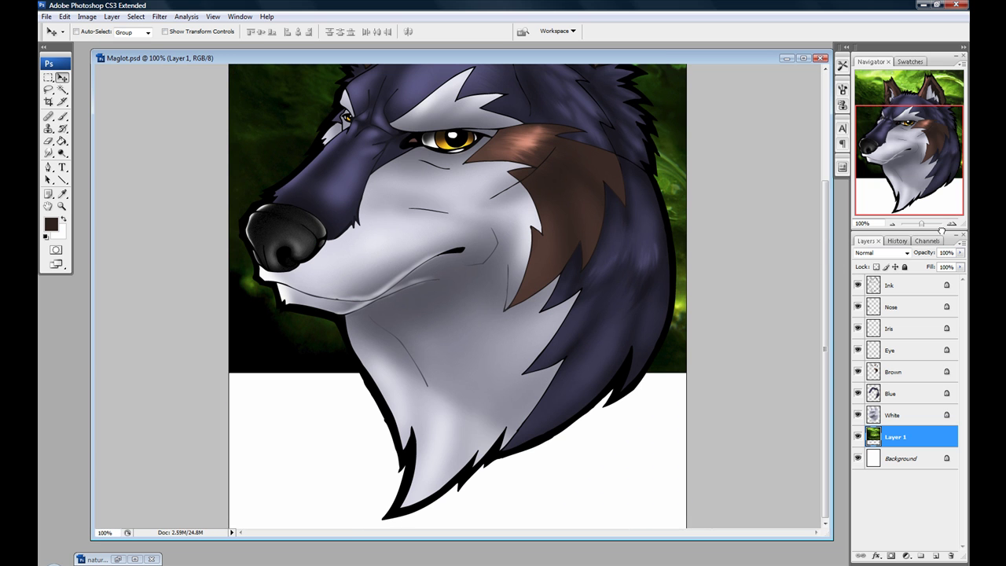
left_click(889, 224)
left_click(890, 224)
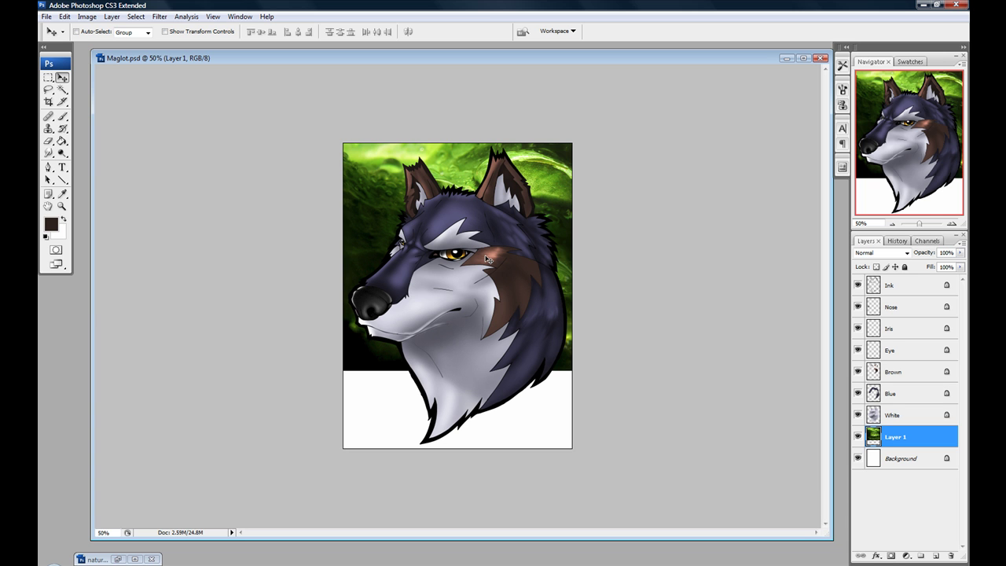
Step: Reposition the photo layer behind the wolf and scale it with Free Transform until it covers the whole canvas
left_click_drag(553, 191, 486, 279)
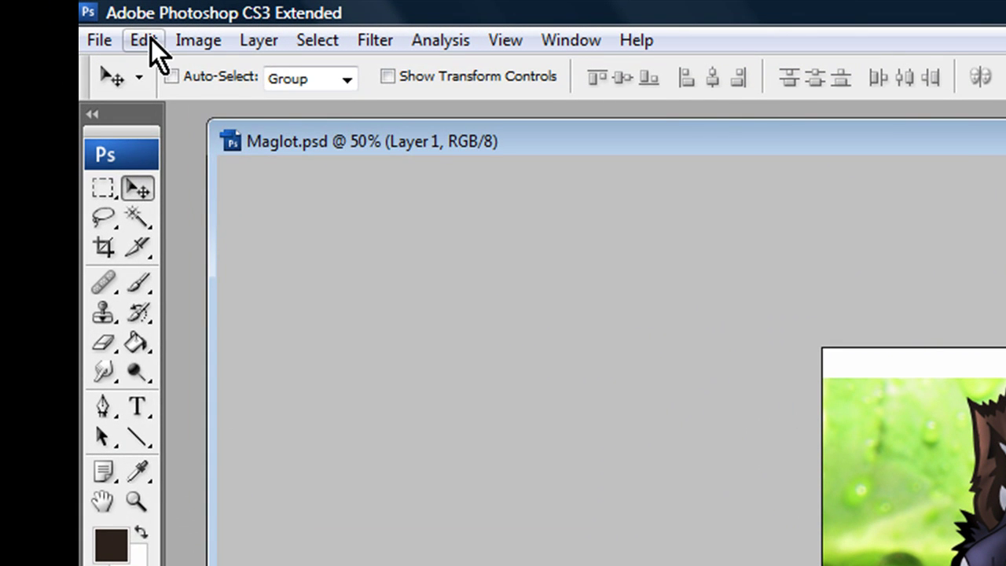
left_click(150, 39)
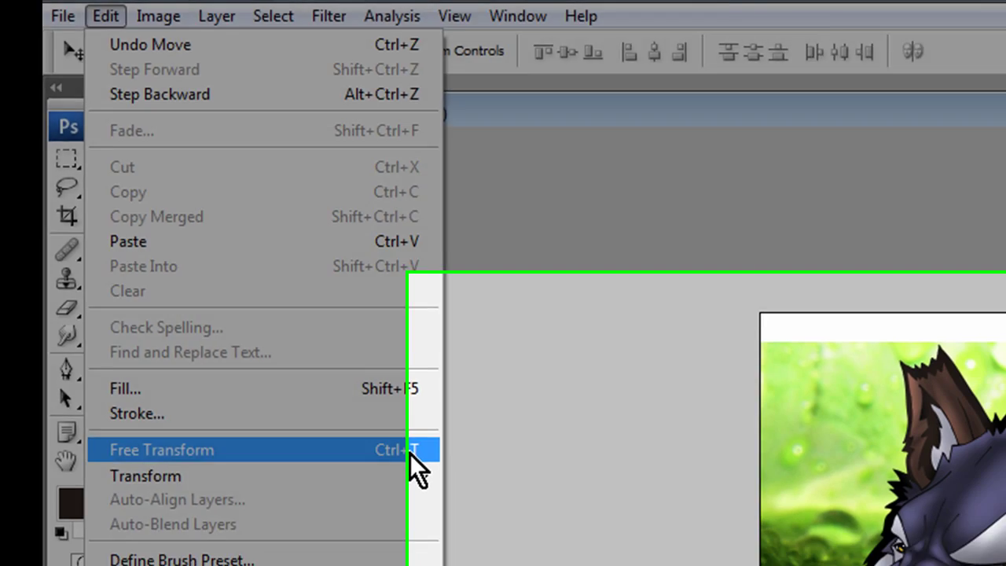
left_click(467, 491)
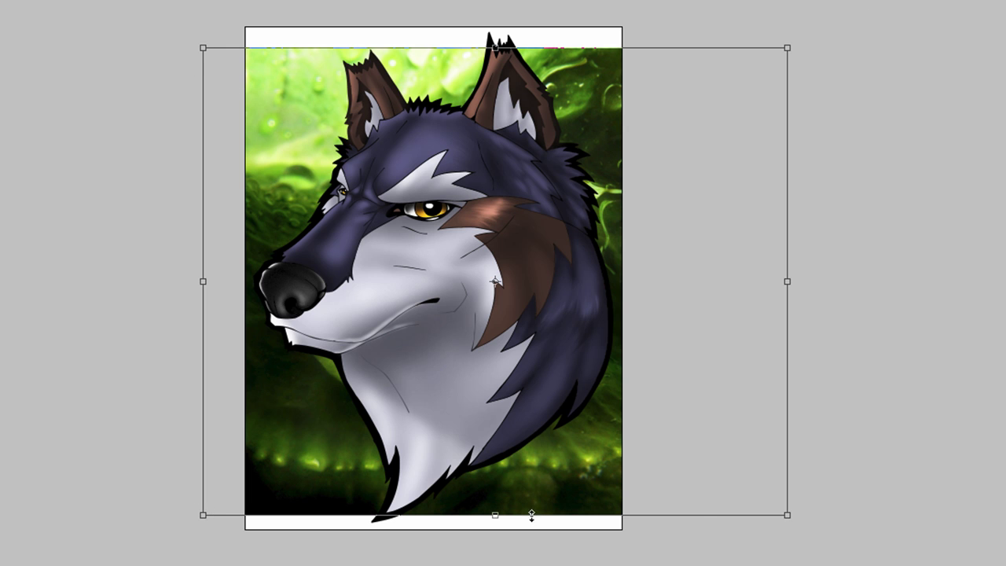
left_click_drag(783, 512, 745, 546)
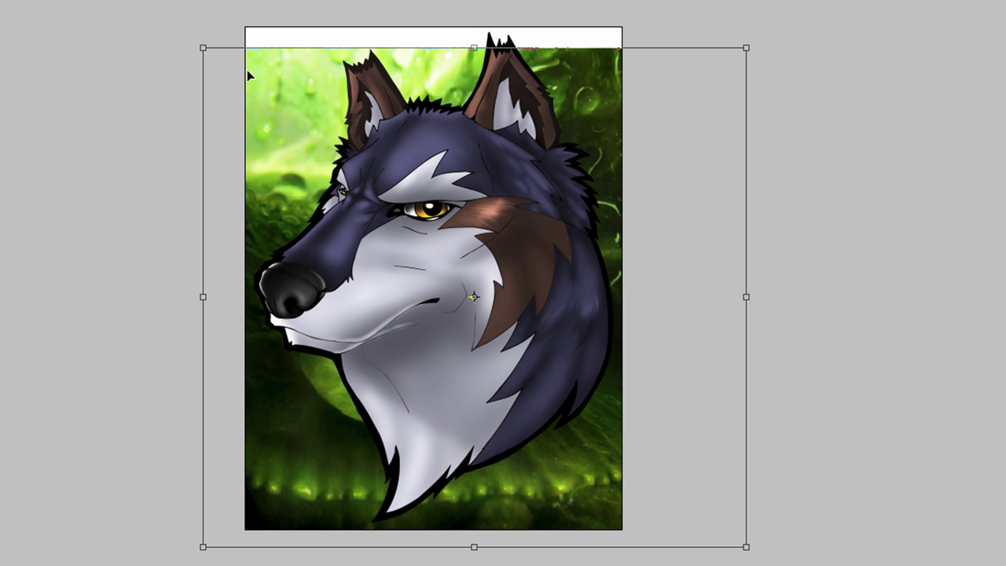
left_click_drag(202, 49, 196, 21)
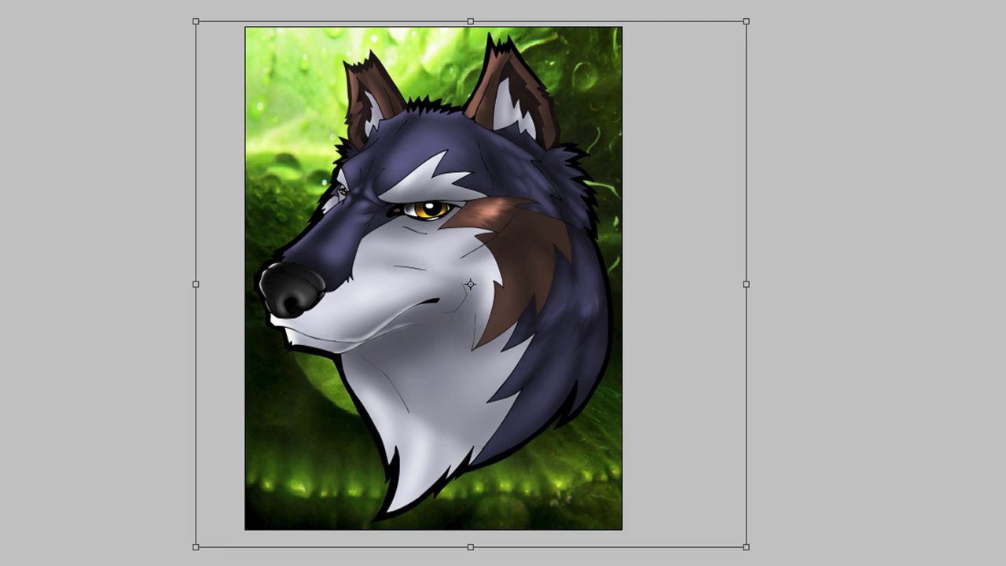
left_click_drag(315, 142, 293, 139)
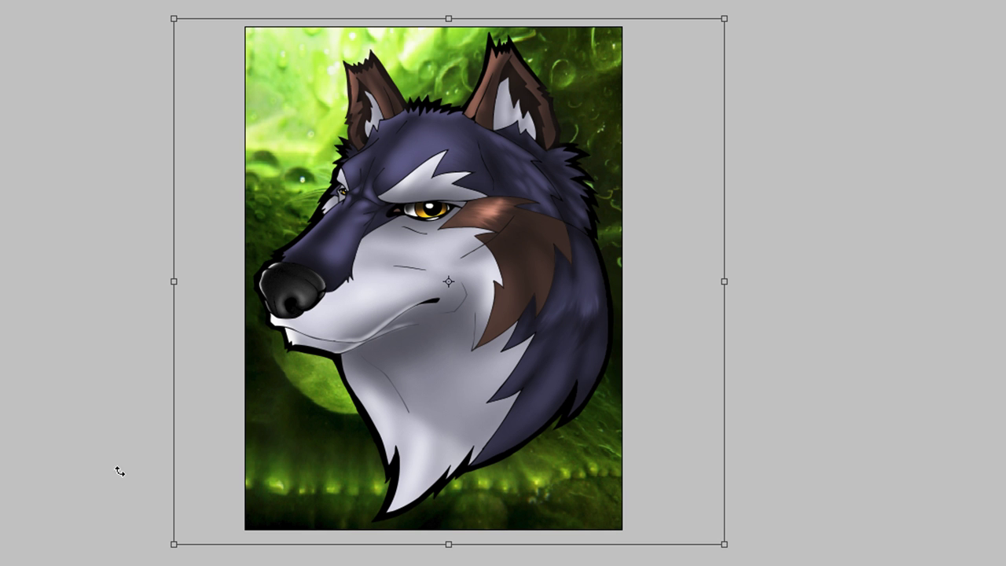
Step: Rotate the photo layer 16.8° clockwise, enlarge it to fill the exposed canvas corners and apply the transformation
left_click_drag(83, 394, 73, 361)
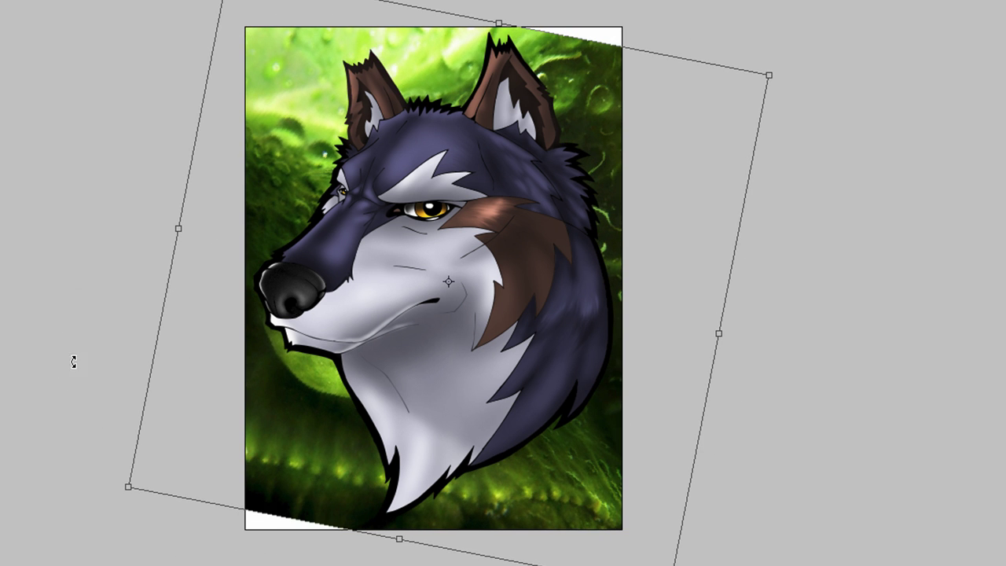
left_click_drag(124, 486, 75, 525)
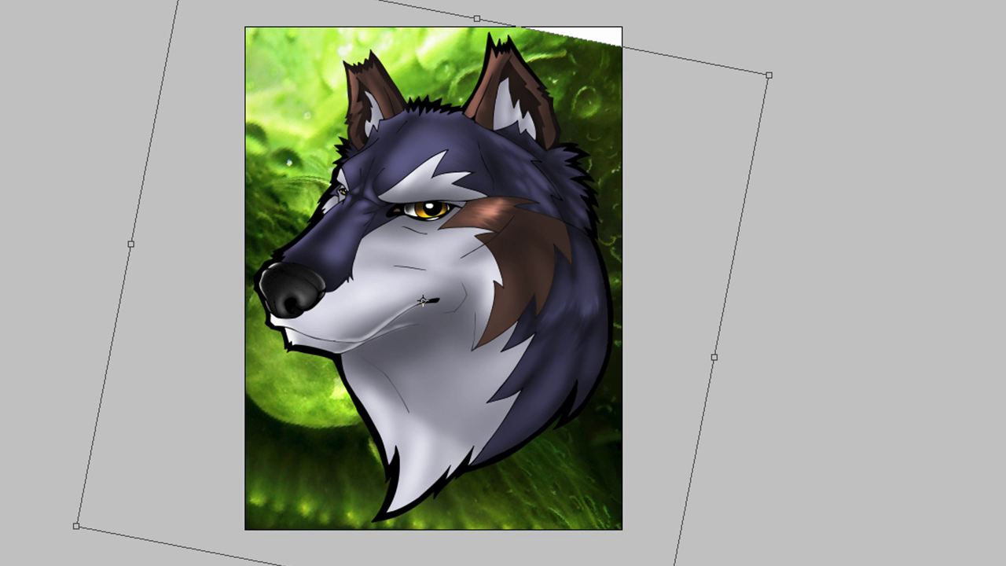
left_click_drag(776, 72, 803, 38)
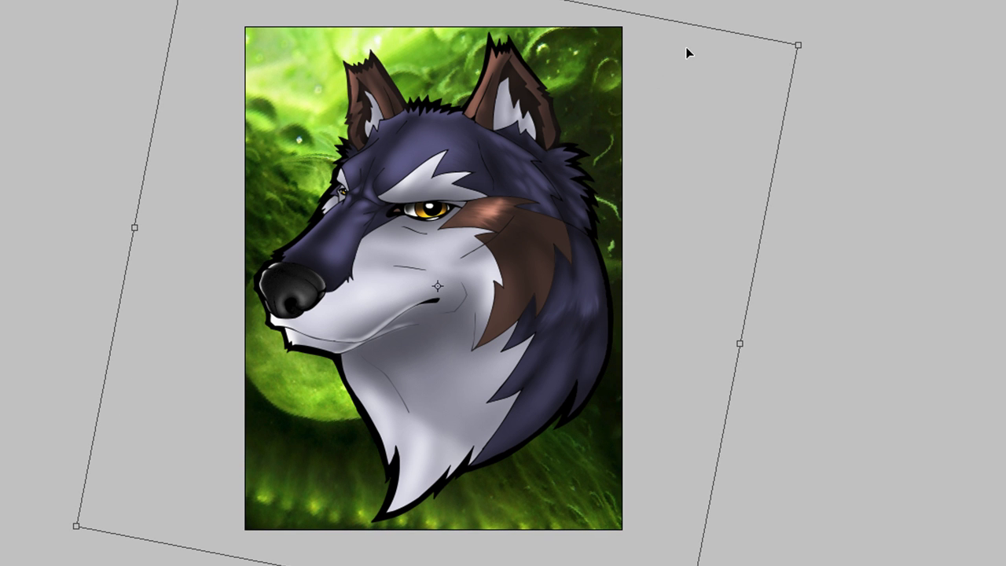
left_click_drag(838, 219, 848, 267)
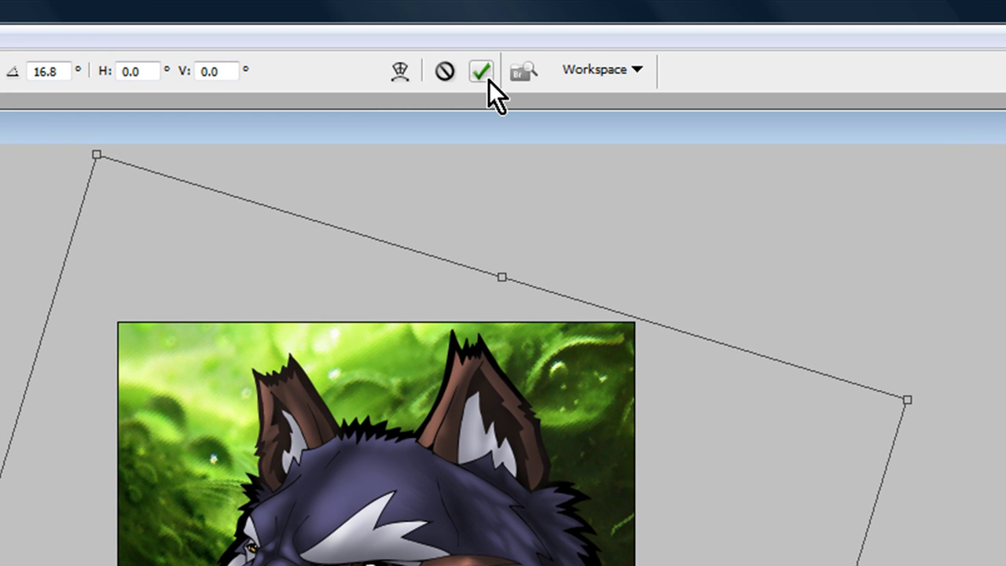
left_click(488, 78)
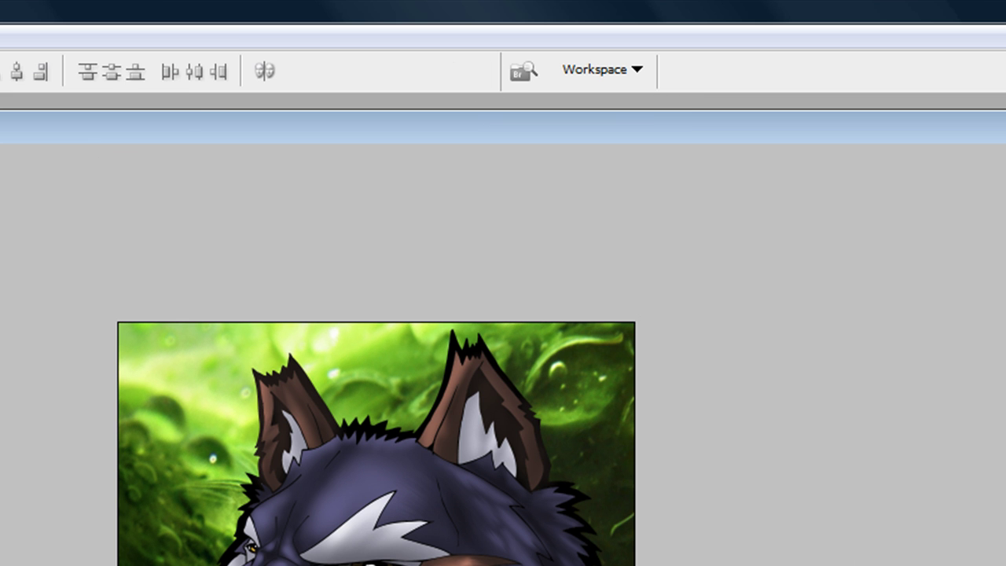